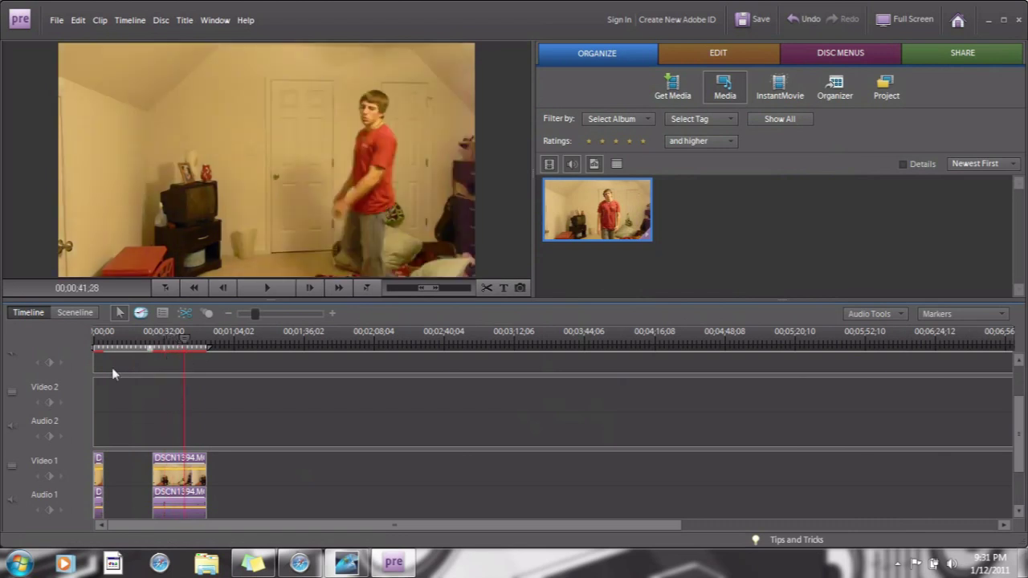
Return the playhead to the start of the movie, with DSCN1394 on Video 1.
{"action": "left_click", "coordinate": [88, 358]}
Scrub and zoom the timeline to park the playhead at 00;00;02;14 on the dancer.
{"action": "left_click", "coordinate": [96, 349]}
{"action": "left_click_drag", "start_coordinate": [96, 350], "coordinate": [99, 347]}
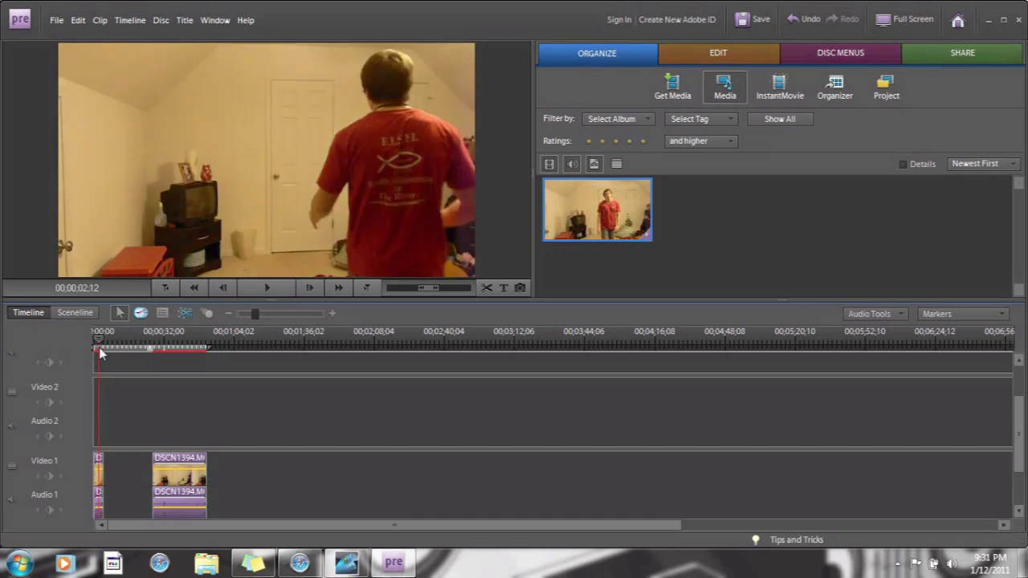
{"action": "left_click", "coordinate": [283, 313]}
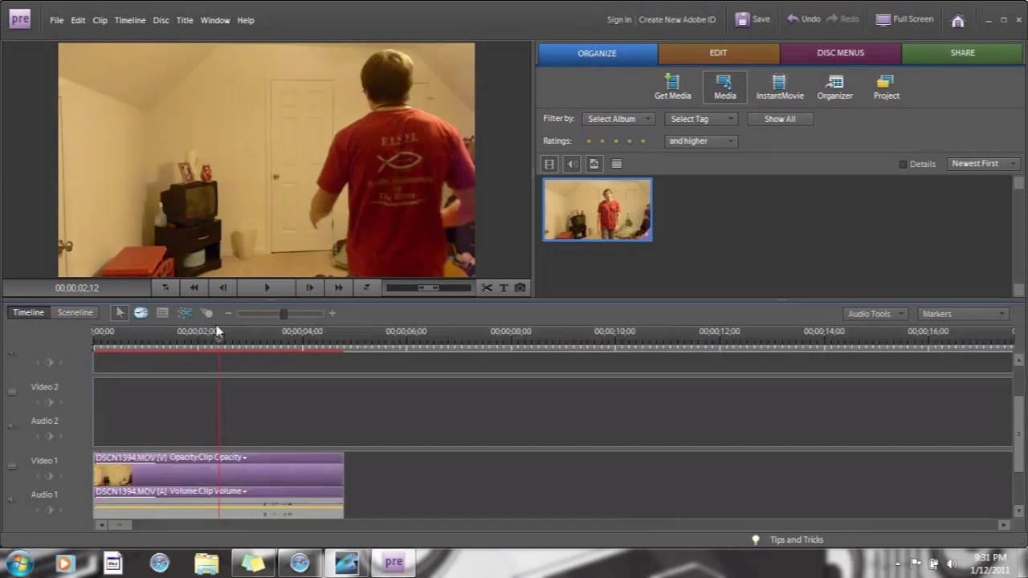
{"action": "left_click", "coordinate": [227, 350]}
{"action": "left_click", "coordinate": [235, 348]}
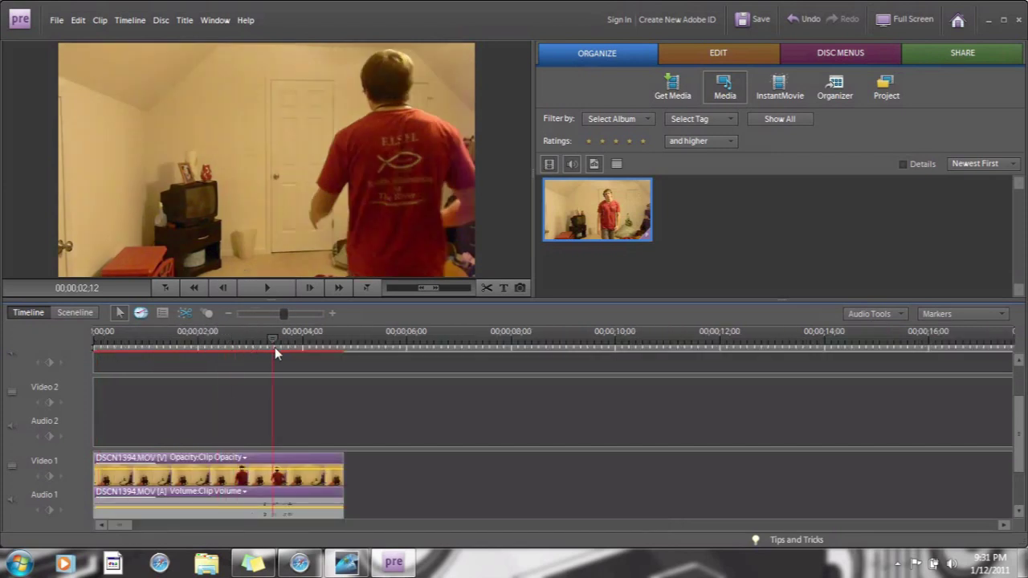
{"action": "left_click_drag", "start_coordinate": [276, 347], "coordinate": [223, 347]}
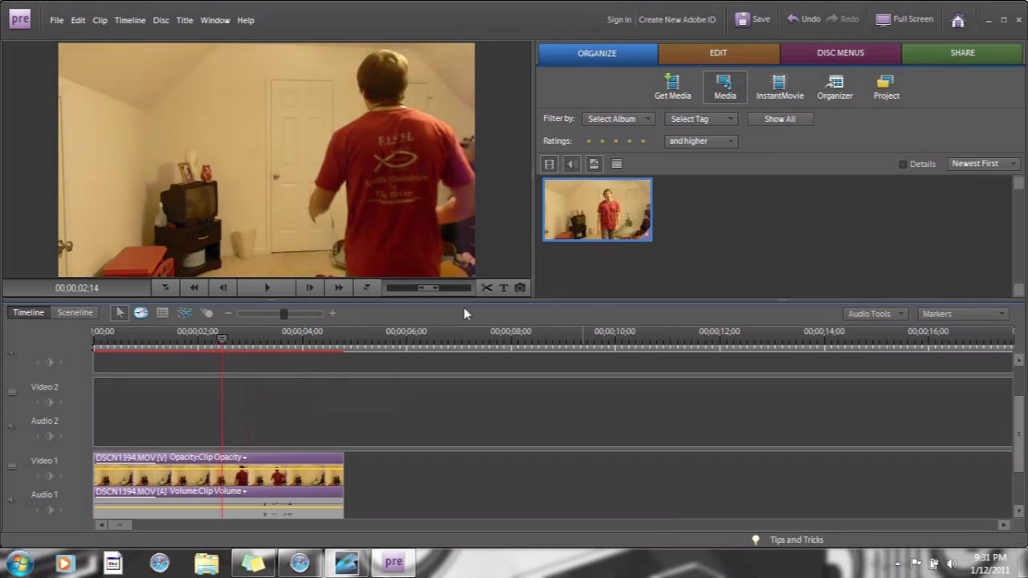
Freeze the frame at 00;00;02;14 and export it into the Pictures library.
{"action": "left_click", "coordinate": [522, 291]}
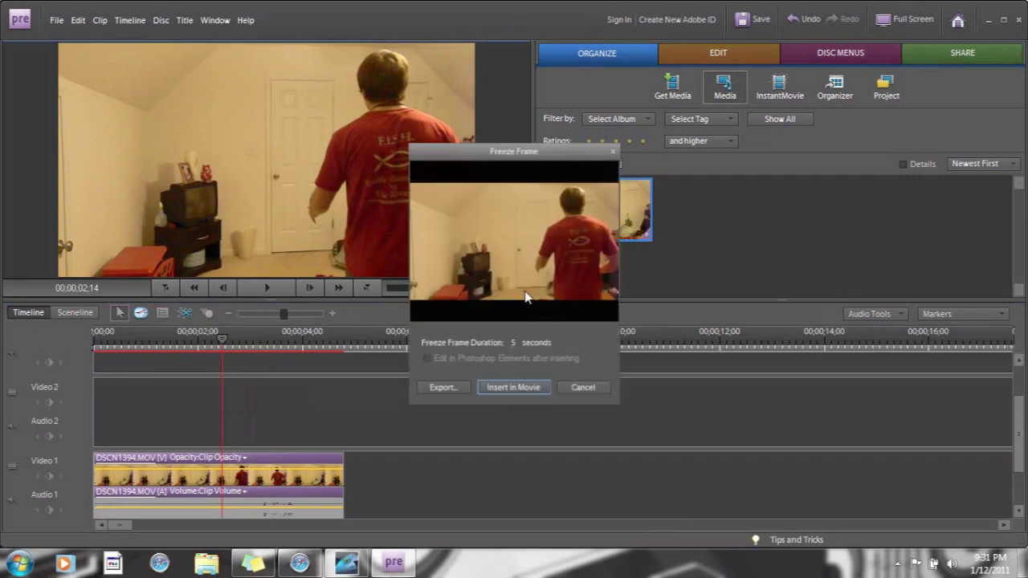
{"action": "left_click", "coordinate": [462, 388]}
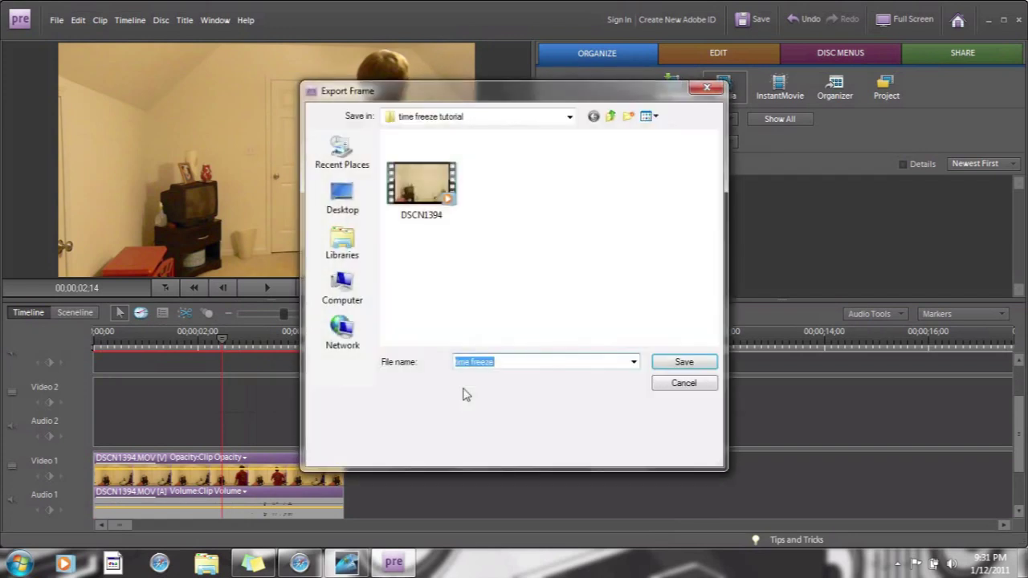
{"action": "left_click", "coordinate": [341, 245]}
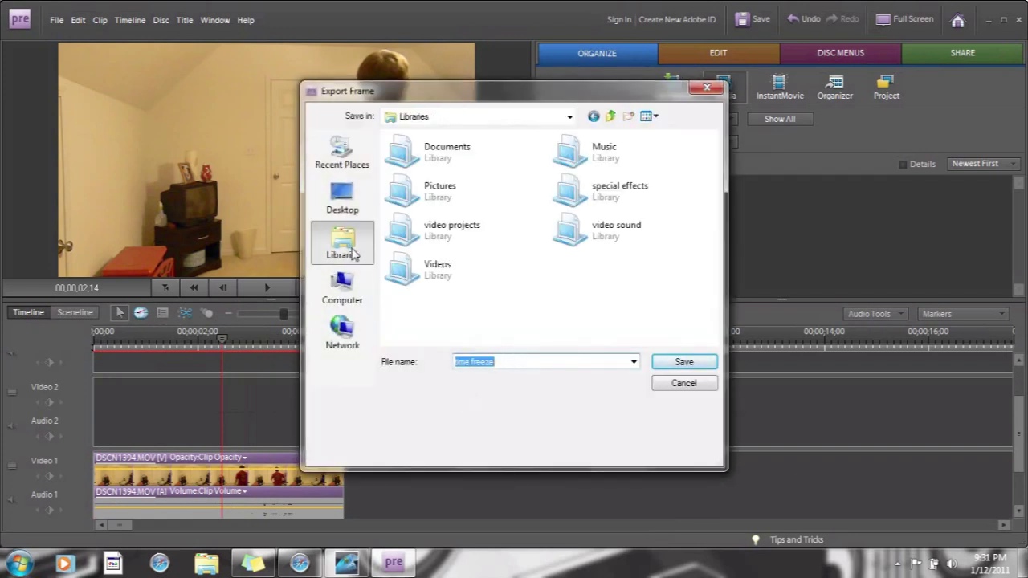
{"action": "left_click", "coordinate": [471, 199]}
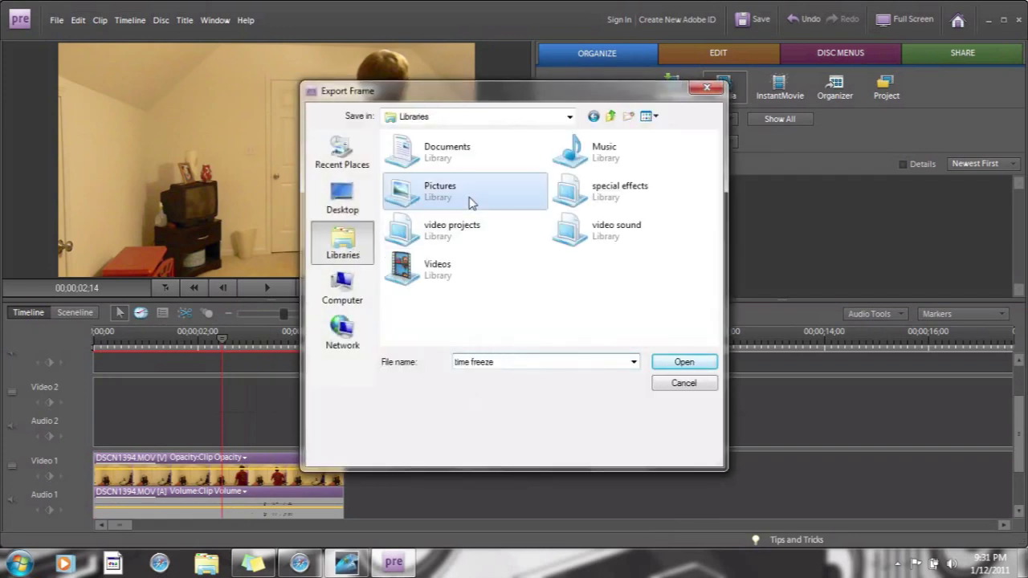
{"action": "double_click", "coordinate": [470, 201]}
Name the exported still 'time freeze' and save it.
{"action": "left_click", "coordinate": [527, 363]}
{"action": "key", "text": "BackSpace"}
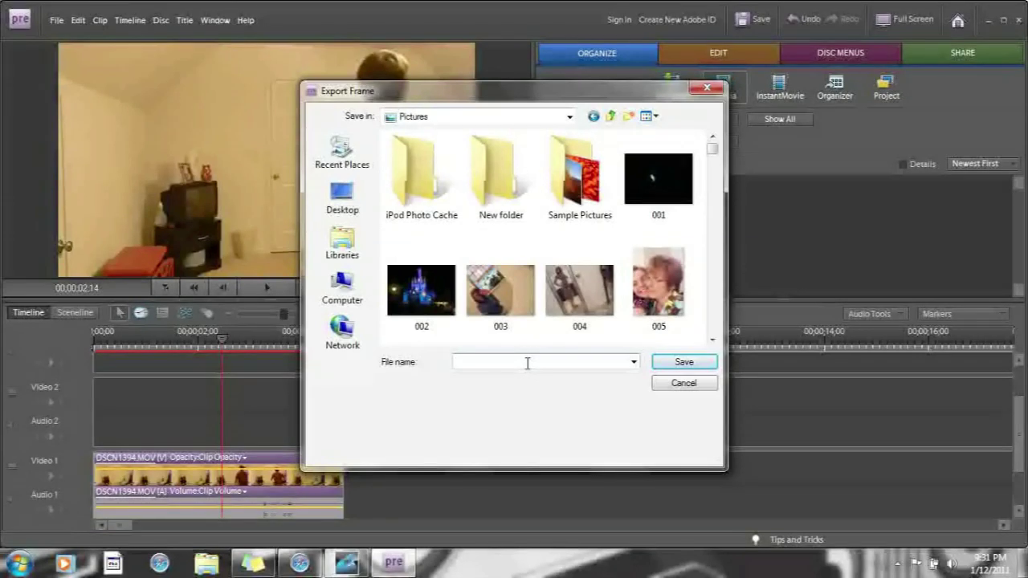
{"action": "type", "text": "time freeze"}
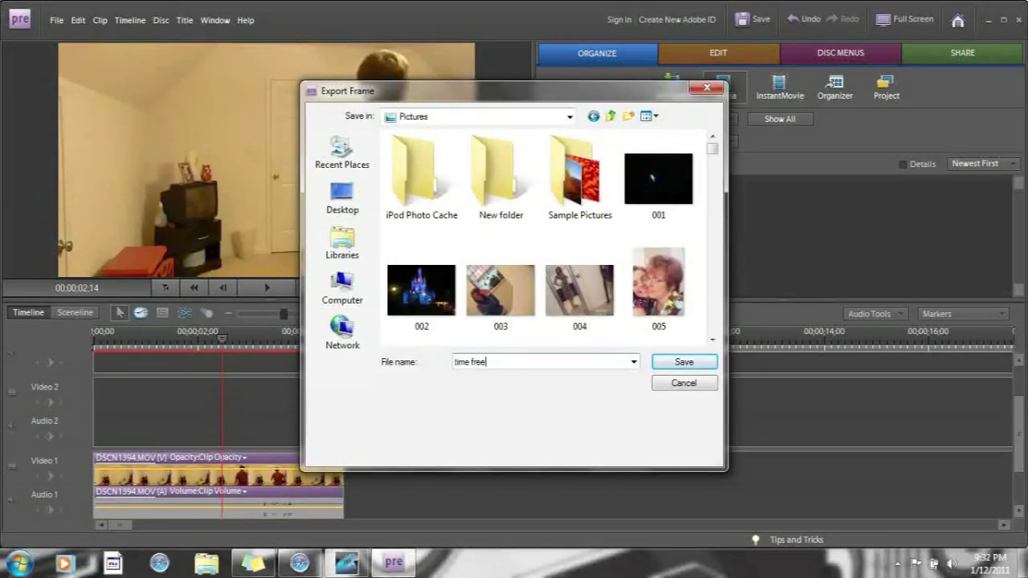
{"action": "left_click", "coordinate": [685, 362]}
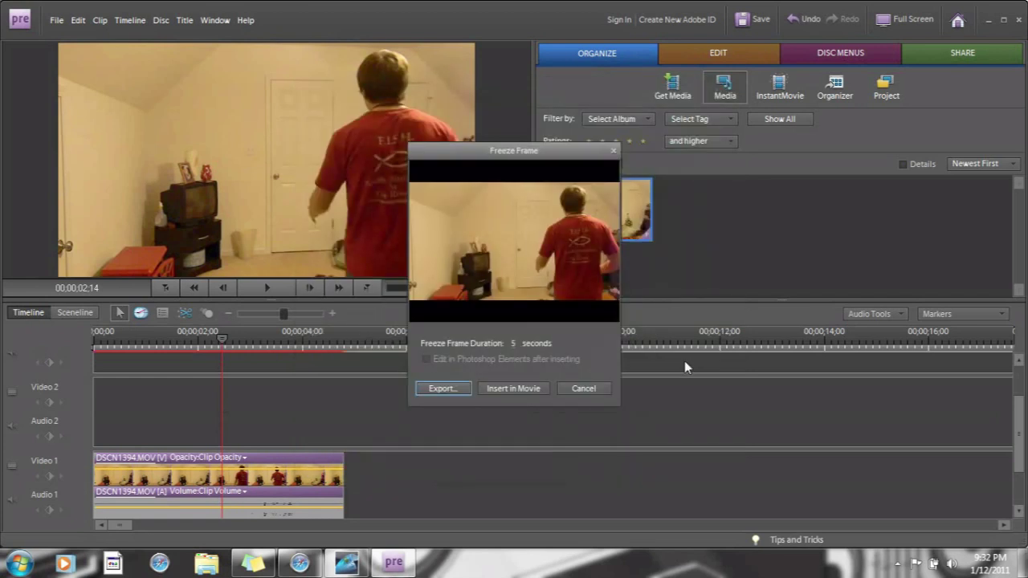
Launch Paint and open the exported 'time freeze' picture.
{"action": "left_click", "coordinate": [20, 564]}
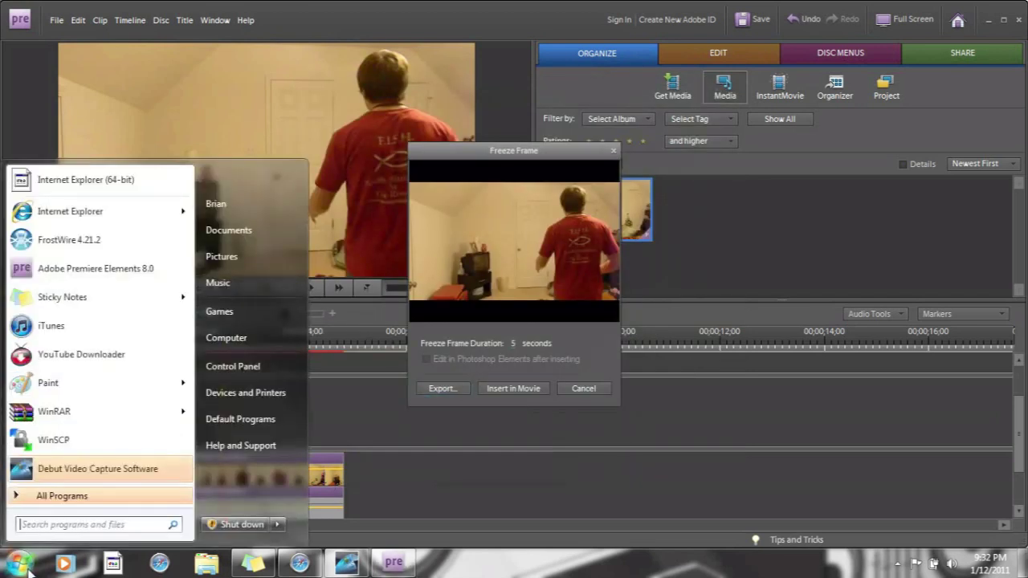
{"action": "left_click", "coordinate": [129, 385]}
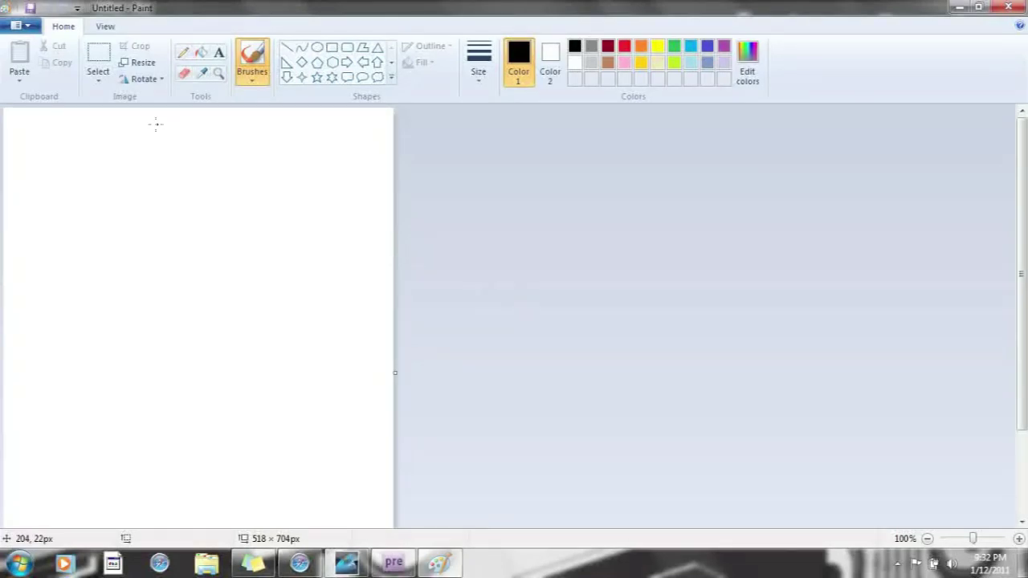
{"action": "left_click", "coordinate": [30, 28]}
{"action": "left_click", "coordinate": [68, 90]}
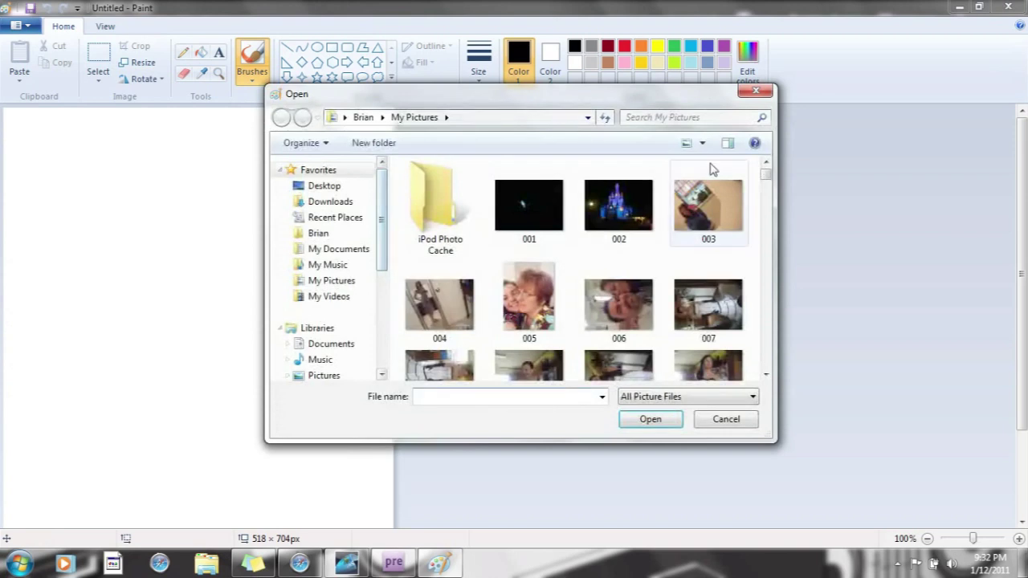
{"action": "left_click_drag", "start_coordinate": [766, 173], "coordinate": [755, 374]}
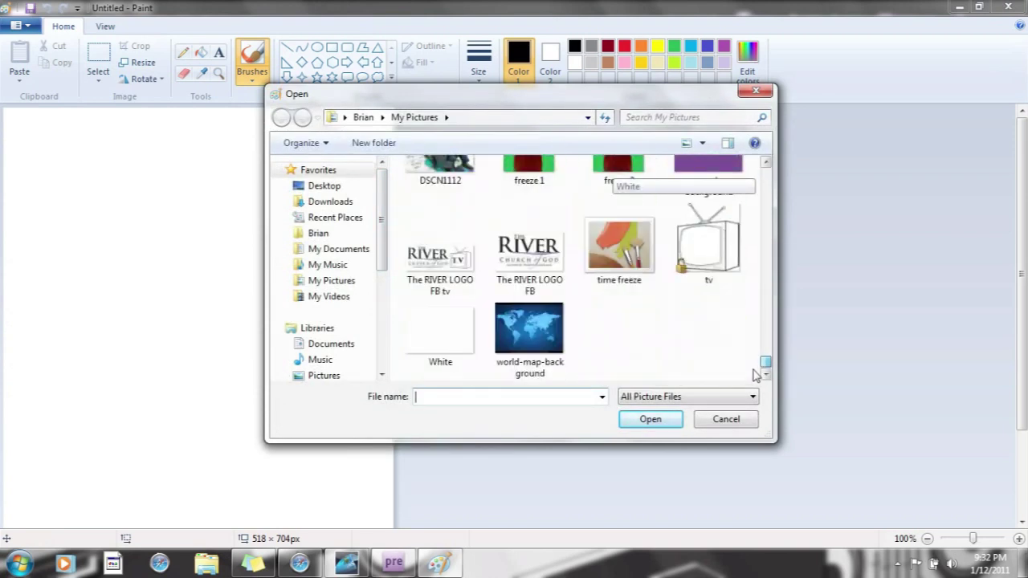
{"action": "double_click", "coordinate": [625, 282]}
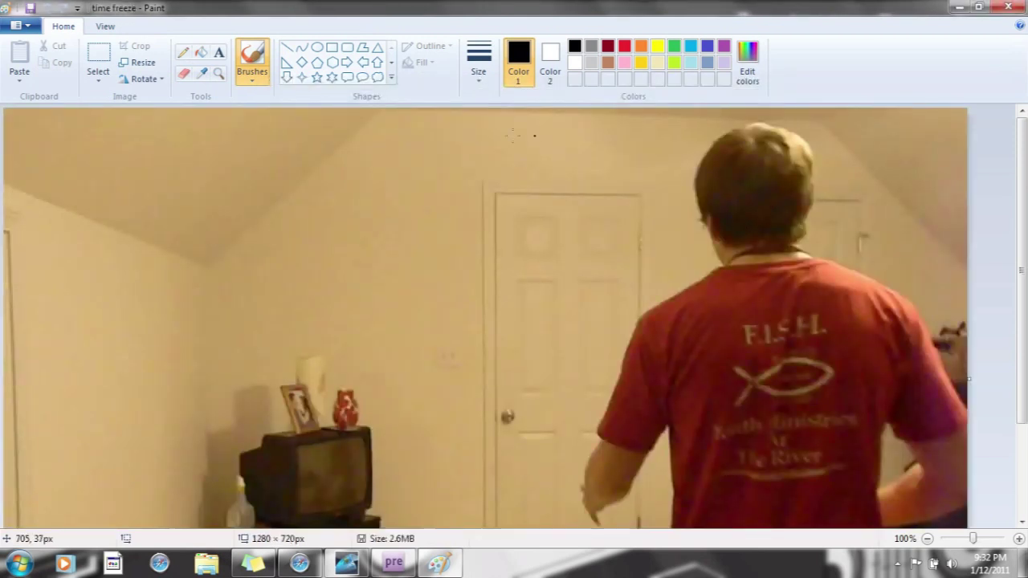
Zoom Paint out to 50% and pick the rectangular Select tool.
{"action": "left_click", "coordinate": [100, 29]}
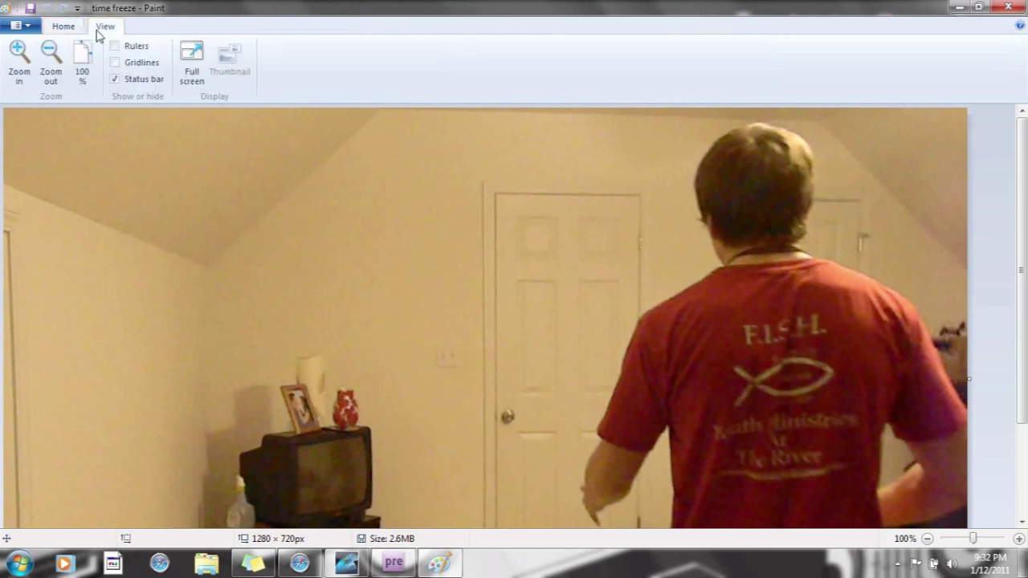
{"action": "left_click", "coordinate": [46, 64]}
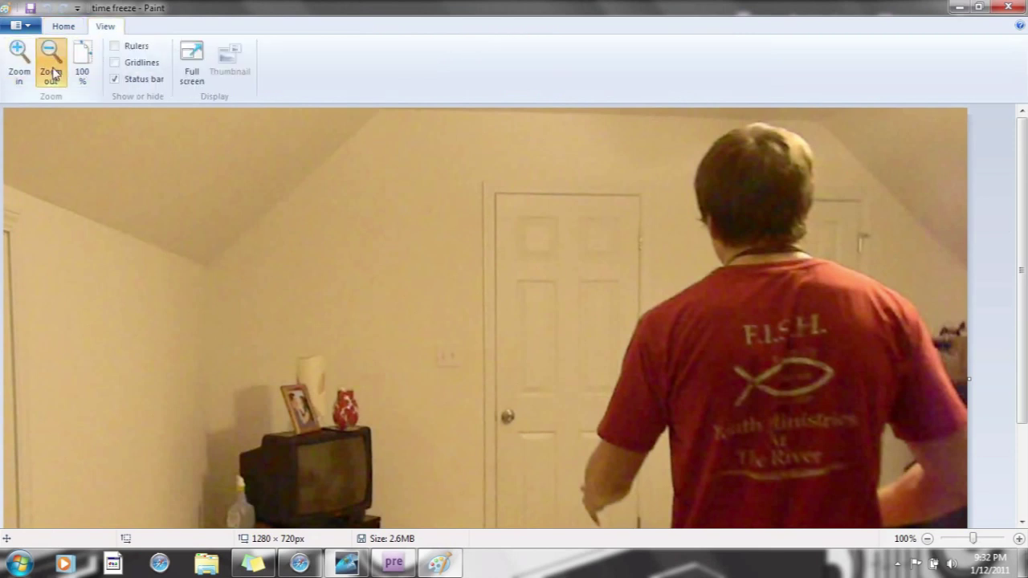
{"action": "left_click", "coordinate": [64, 27]}
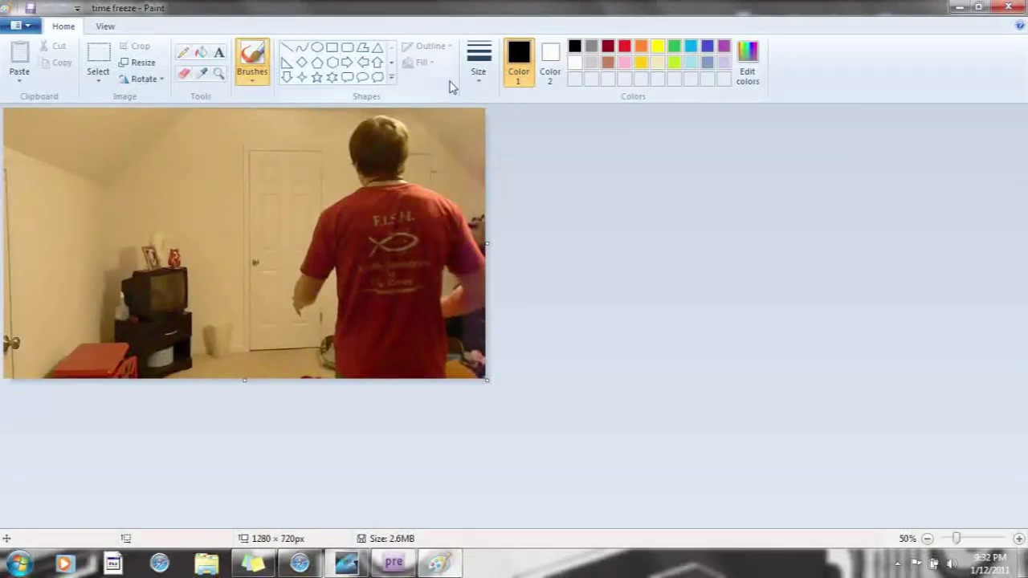
{"action": "left_click", "coordinate": [98, 61]}
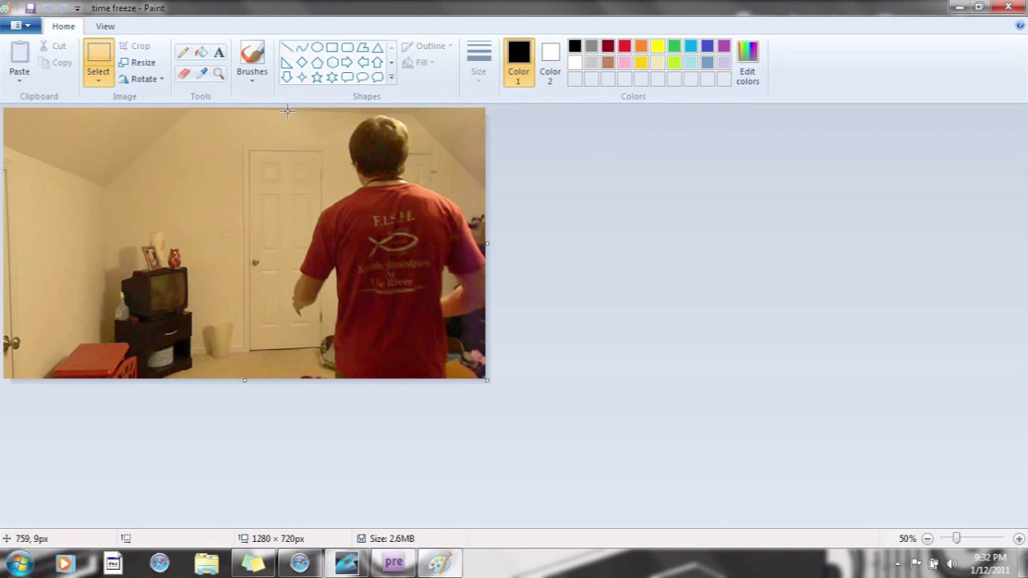
Cut the dancer area out, shrink the canvas and paste the dancer back in.
{"action": "left_click_drag", "start_coordinate": [287, 115], "coordinate": [505, 393]}
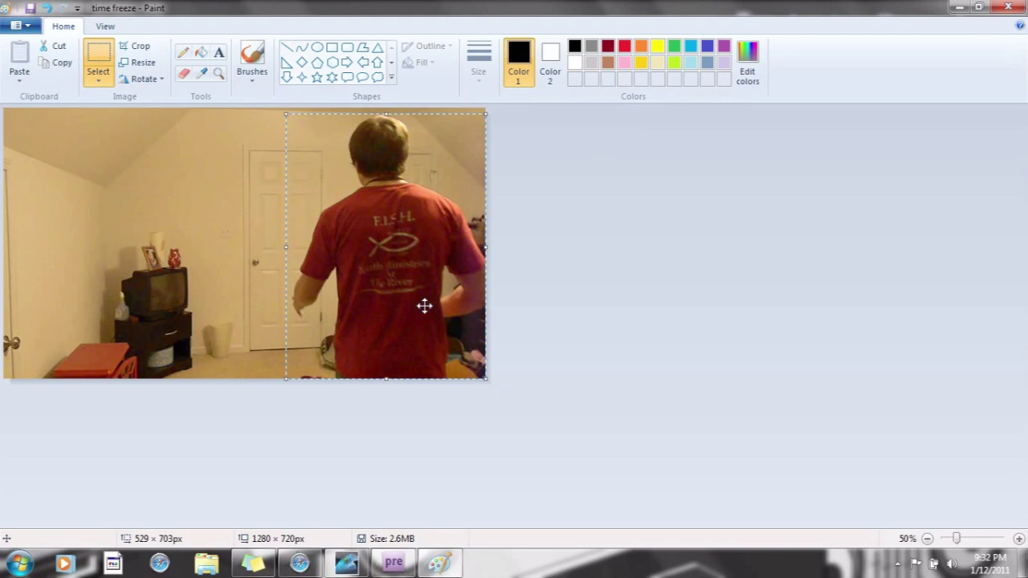
{"action": "right_click", "coordinate": [424, 305]}
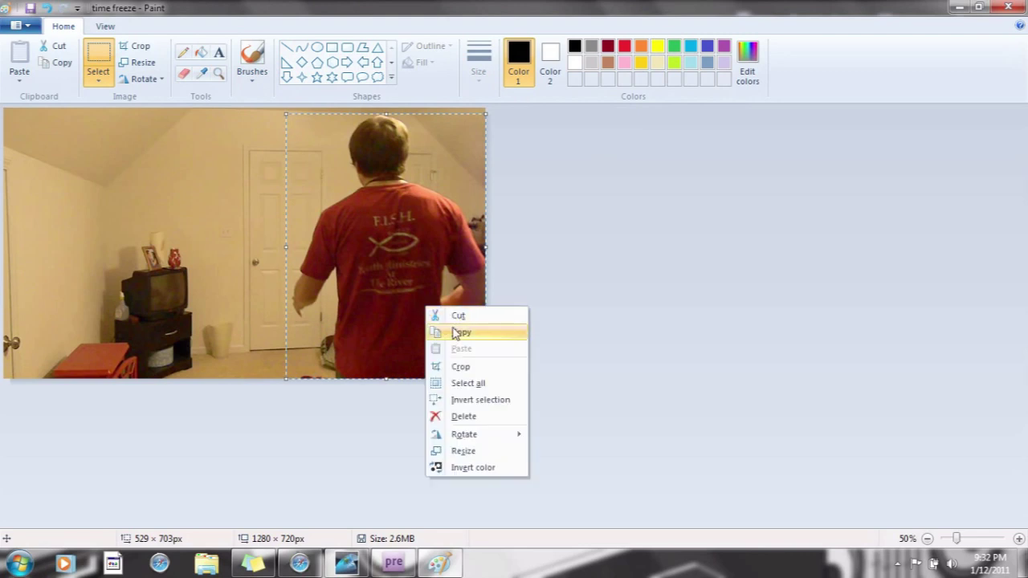
{"action": "left_click", "coordinate": [459, 316]}
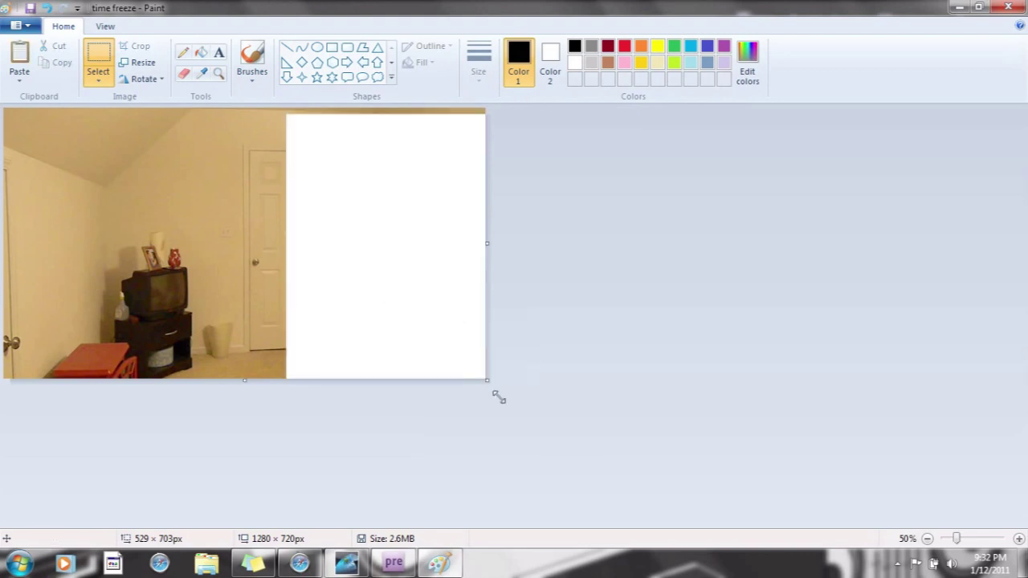
{"action": "left_click_drag", "start_coordinate": [485, 379], "coordinate": [189, 379]}
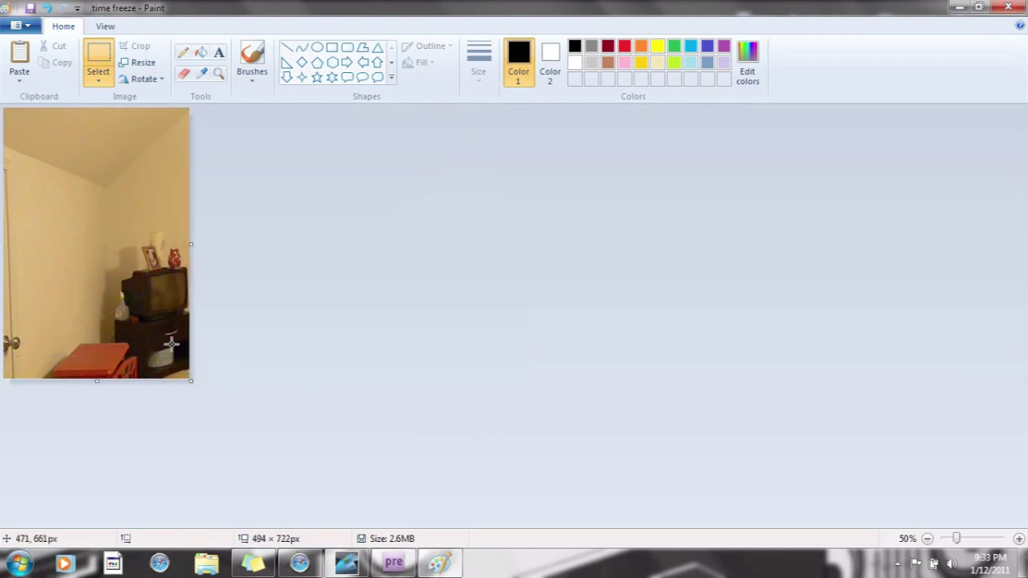
{"action": "right_click", "coordinate": [146, 315]}
{"action": "left_click", "coordinate": [176, 354]}
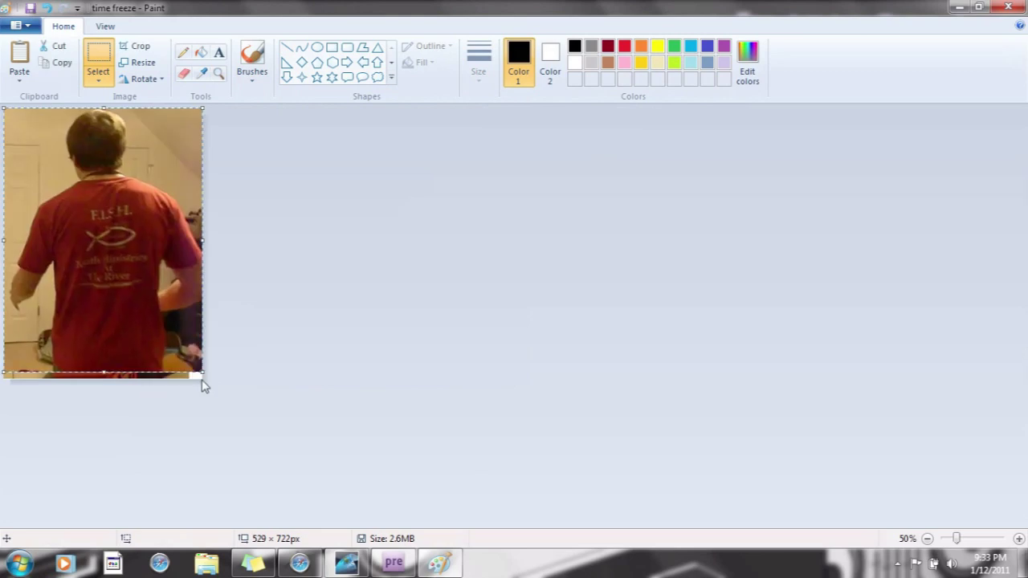
{"action": "left_click_drag", "start_coordinate": [205, 381], "coordinate": [204, 384]}
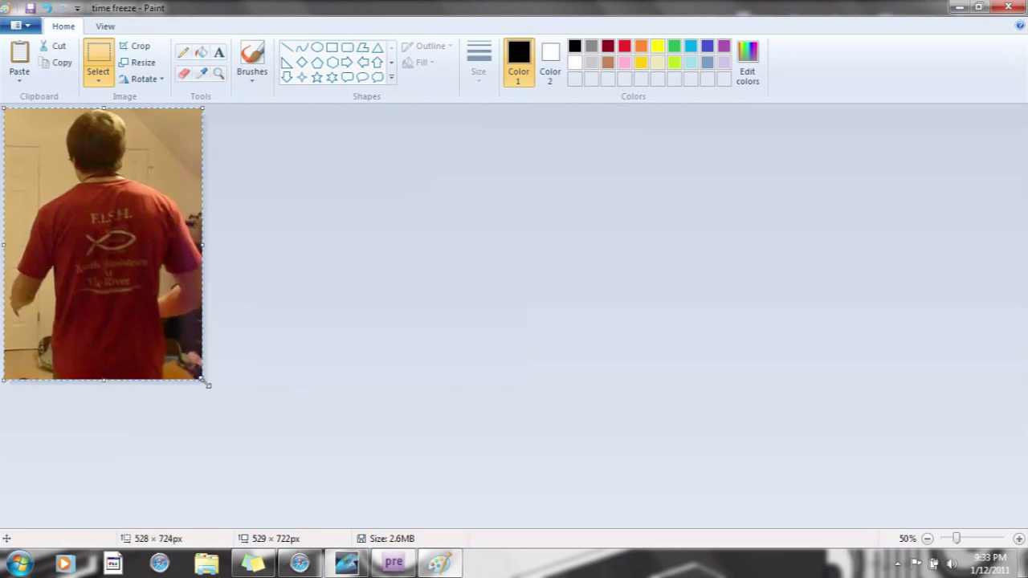
Undo that attempt, re-paste the dancer photo and trim the canvas to 526 × 700 px.
{"action": "left_click", "coordinate": [48, 8]}
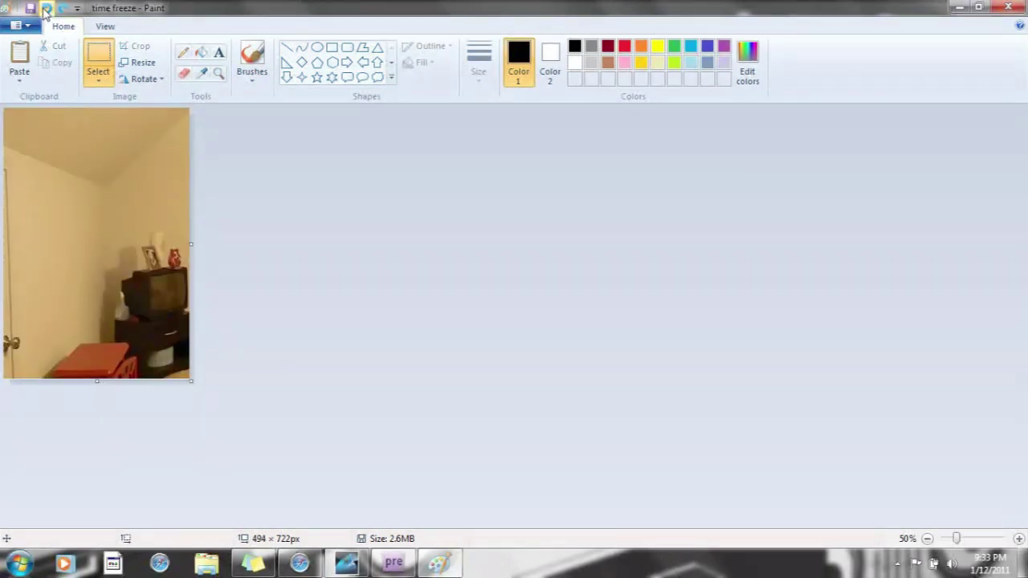
{"action": "left_click", "coordinate": [46, 8]}
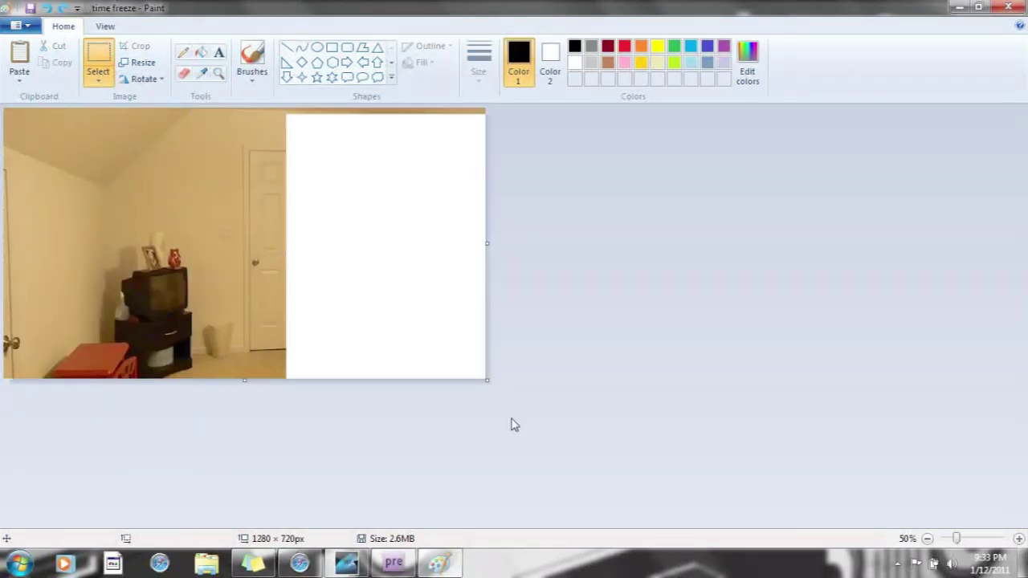
{"action": "left_click_drag", "start_coordinate": [490, 388], "coordinate": [204, 400]}
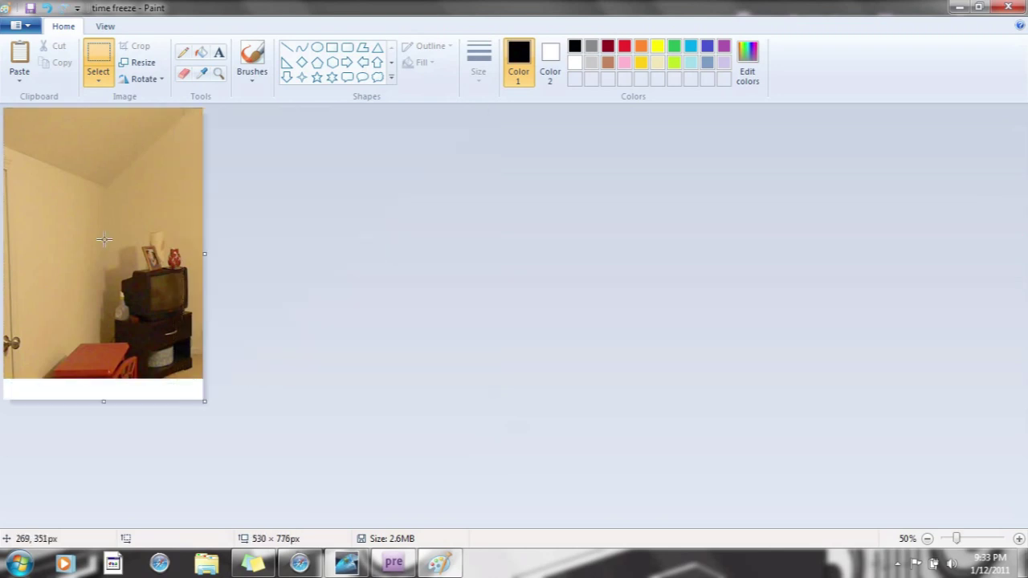
{"action": "right_click", "coordinate": [9, 115]}
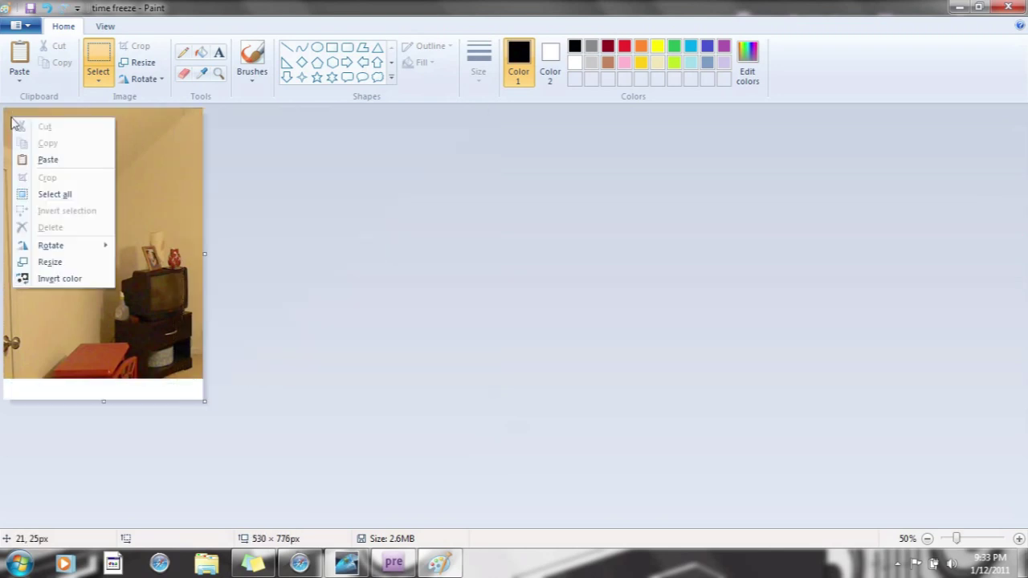
{"action": "left_click", "coordinate": [42, 161]}
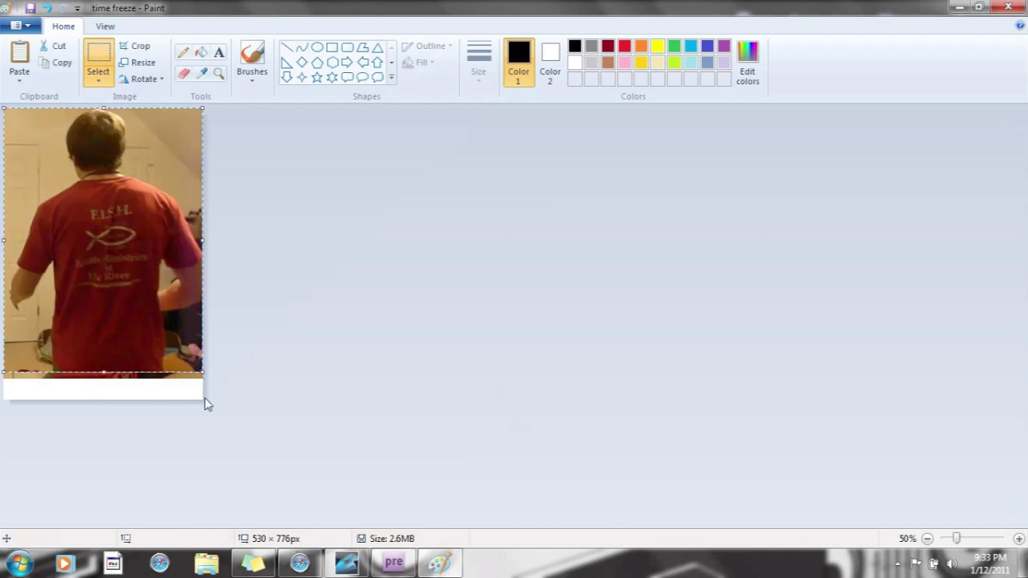
{"action": "left_click_drag", "start_coordinate": [205, 401], "coordinate": [206, 382]}
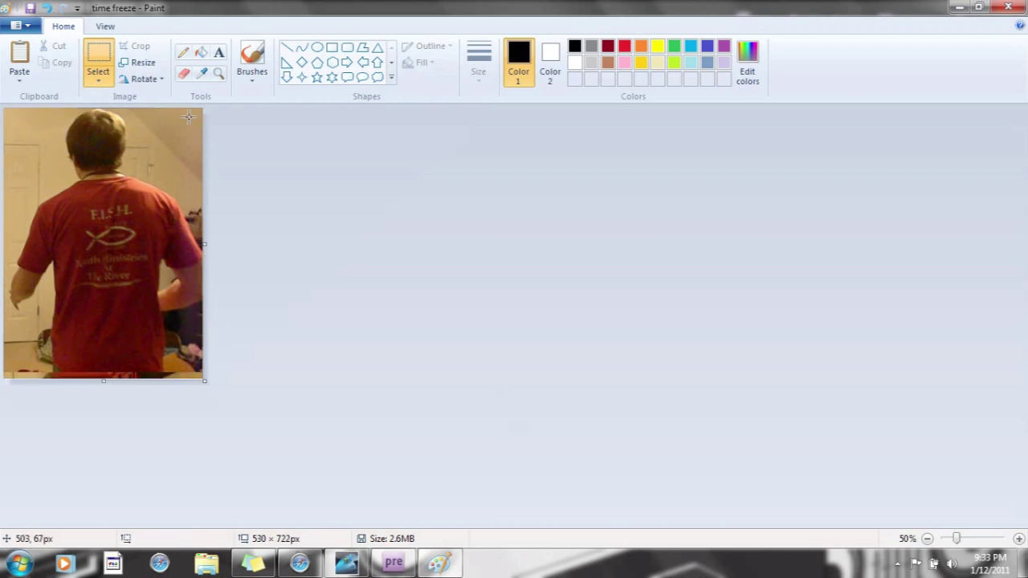
{"action": "left_click_drag", "start_coordinate": [206, 380], "coordinate": [204, 373]}
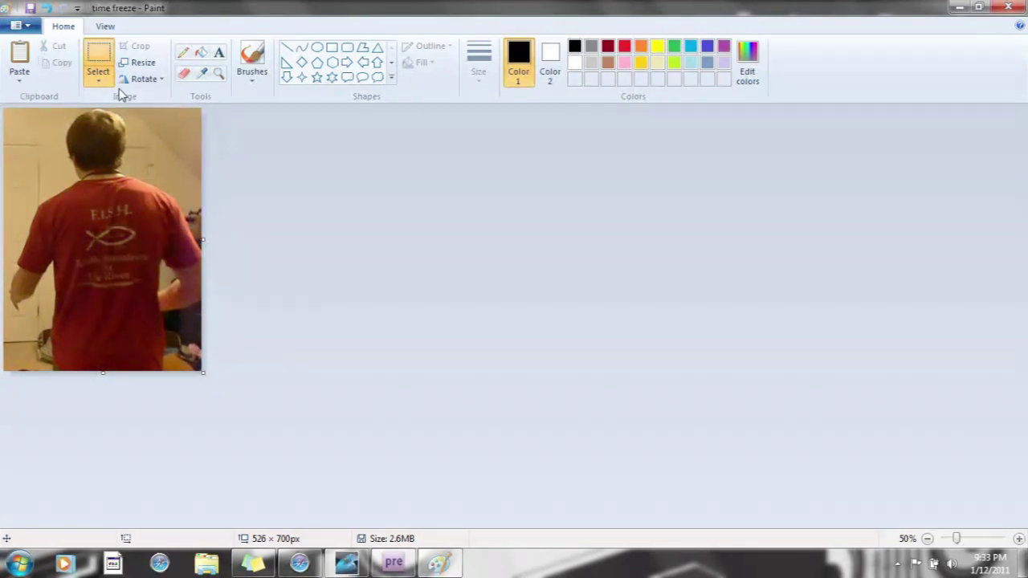
Select the top-left background corner and clear it to white.
{"action": "left_click", "coordinate": [110, 58]}
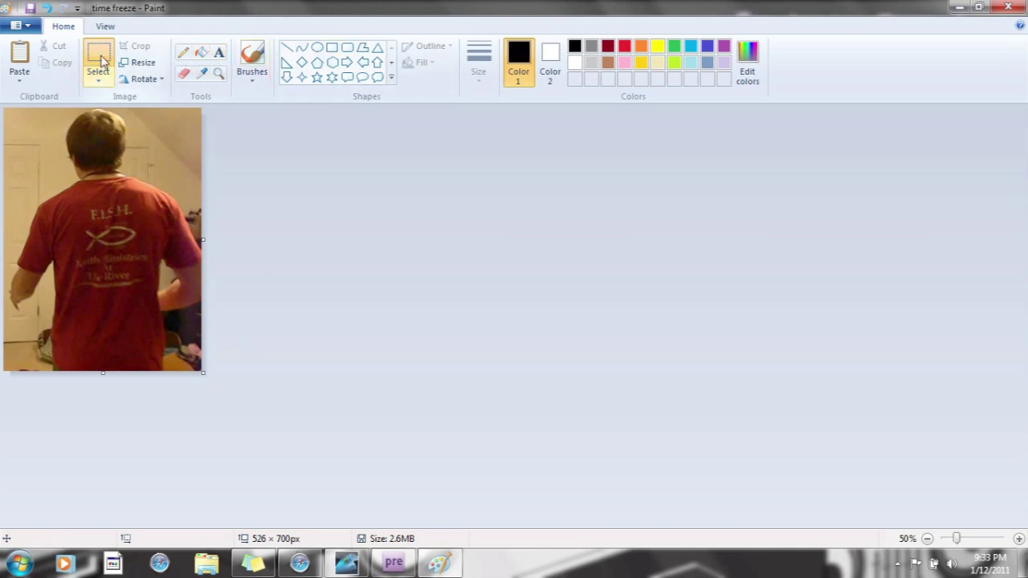
{"action": "left_click_drag", "start_coordinate": [7, 111], "coordinate": [63, 187]}
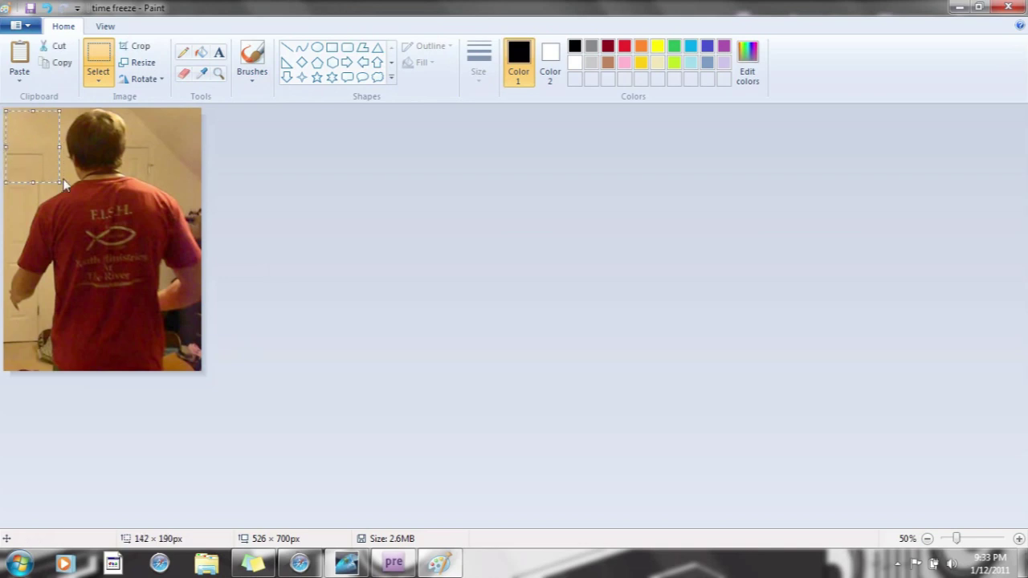
{"action": "key", "text": "Delete"}
{"action": "left_click_drag", "start_coordinate": [4, 183], "coordinate": [64, 158]}
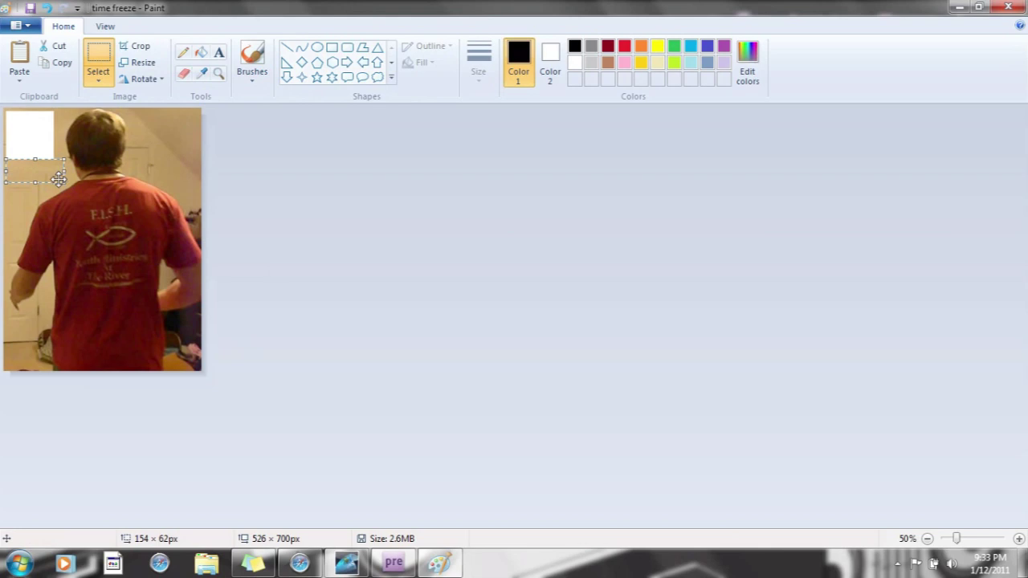
{"action": "left_click", "coordinate": [48, 11]}
{"action": "left_click_drag", "start_coordinate": [4, 108], "coordinate": [58, 184]}
{"action": "right_click", "coordinate": [28, 132]}
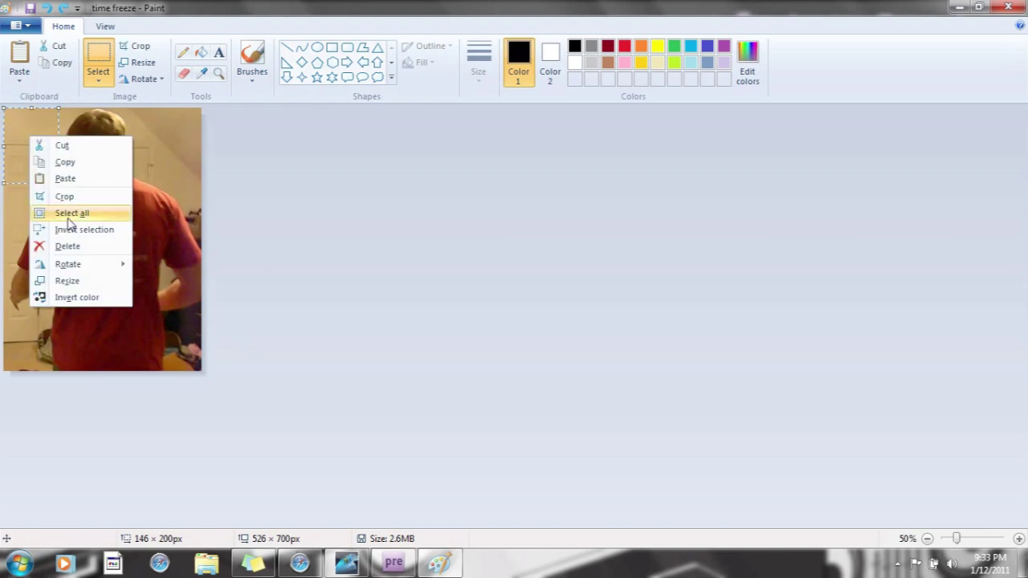
{"action": "left_click", "coordinate": [72, 247]}
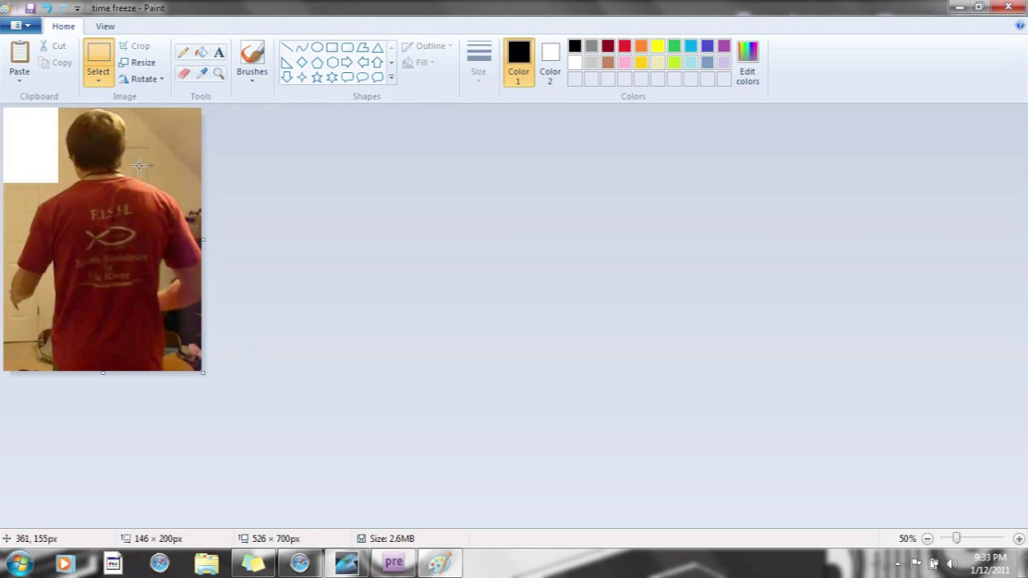
Clear the top-right, bottom-right and bottom-left corners to white, then choose green with the Fill tool.
{"action": "left_click_drag", "start_coordinate": [138, 167], "coordinate": [202, 107]}
{"action": "right_click", "coordinate": [162, 151]}
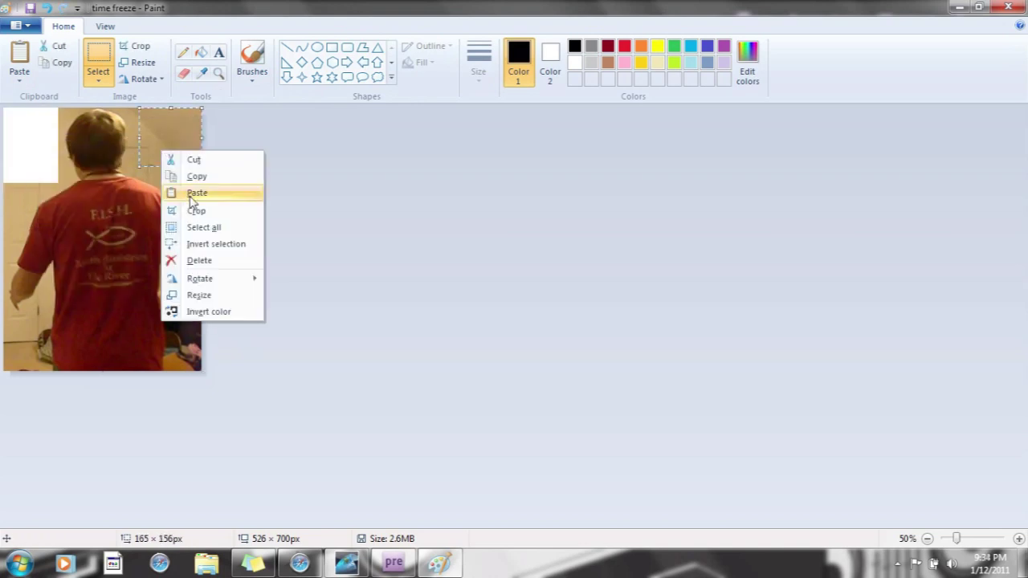
{"action": "left_click", "coordinate": [199, 260]}
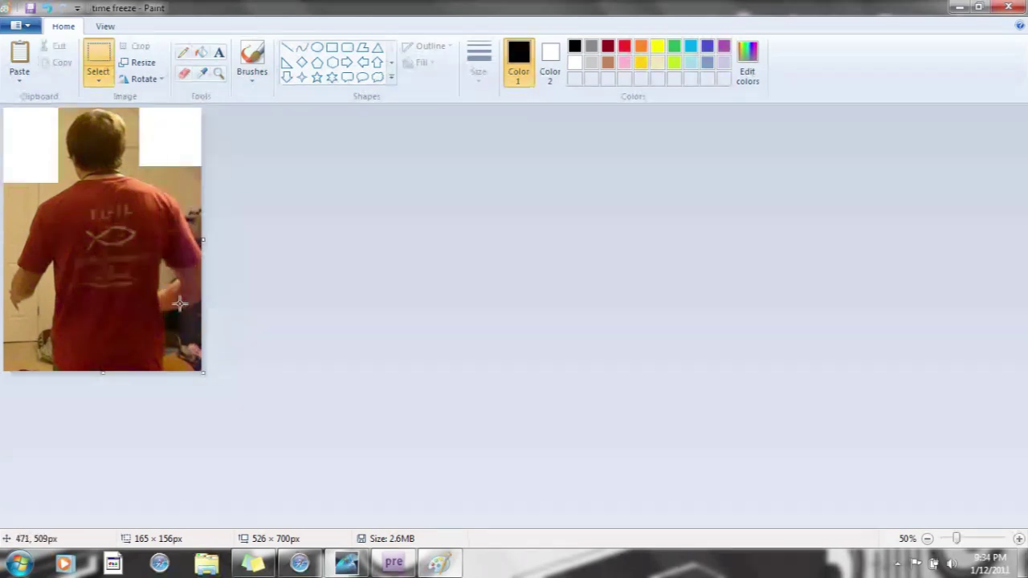
{"action": "left_click_drag", "start_coordinate": [174, 319], "coordinate": [211, 383]}
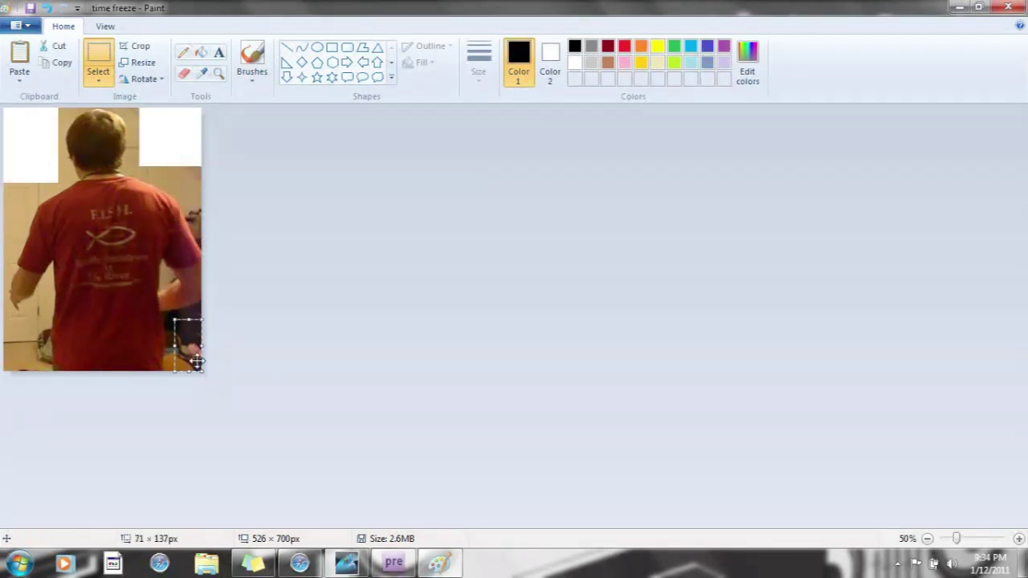
{"action": "right_click", "coordinate": [198, 360]}
{"action": "left_click", "coordinate": [227, 469]}
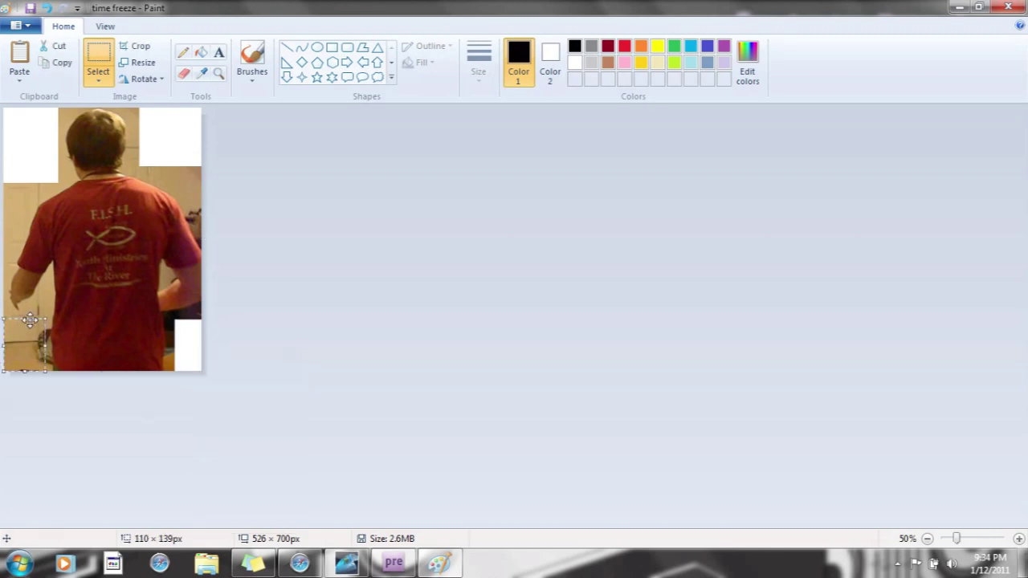
{"action": "right_click", "coordinate": [30, 340]}
{"action": "left_click", "coordinate": [63, 458]}
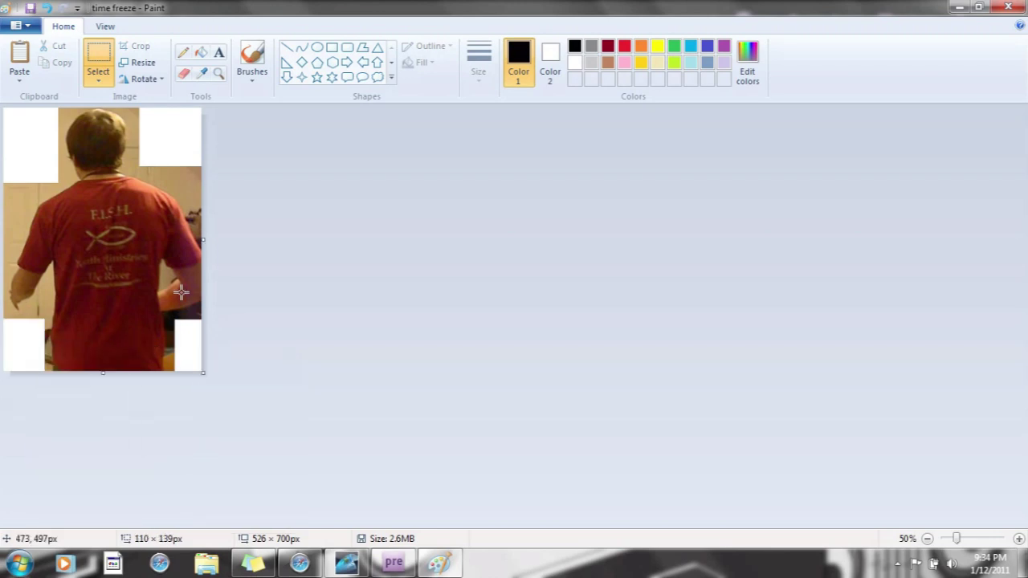
{"action": "left_click", "coordinate": [202, 53]}
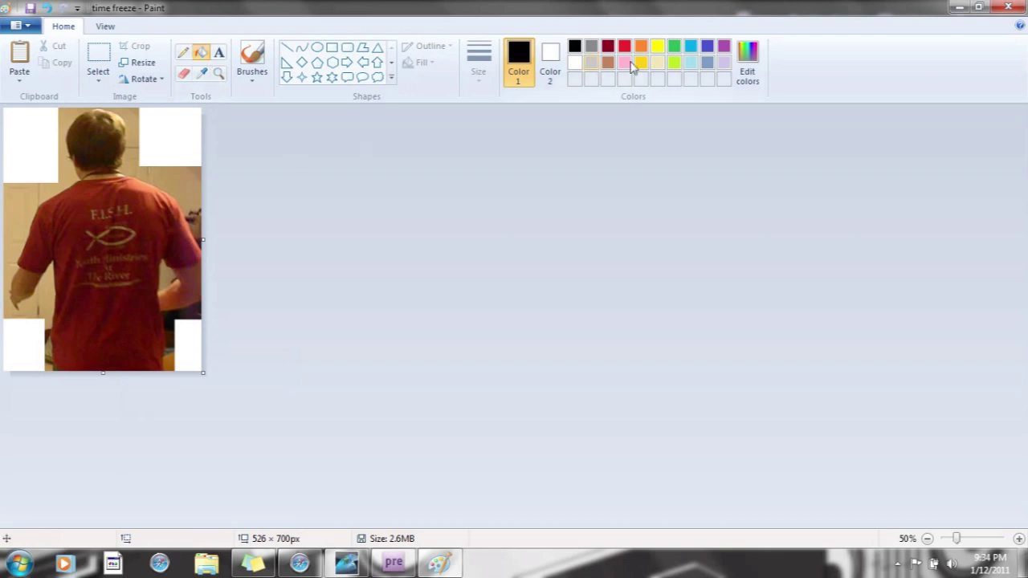
{"action": "left_click", "coordinate": [674, 46]}
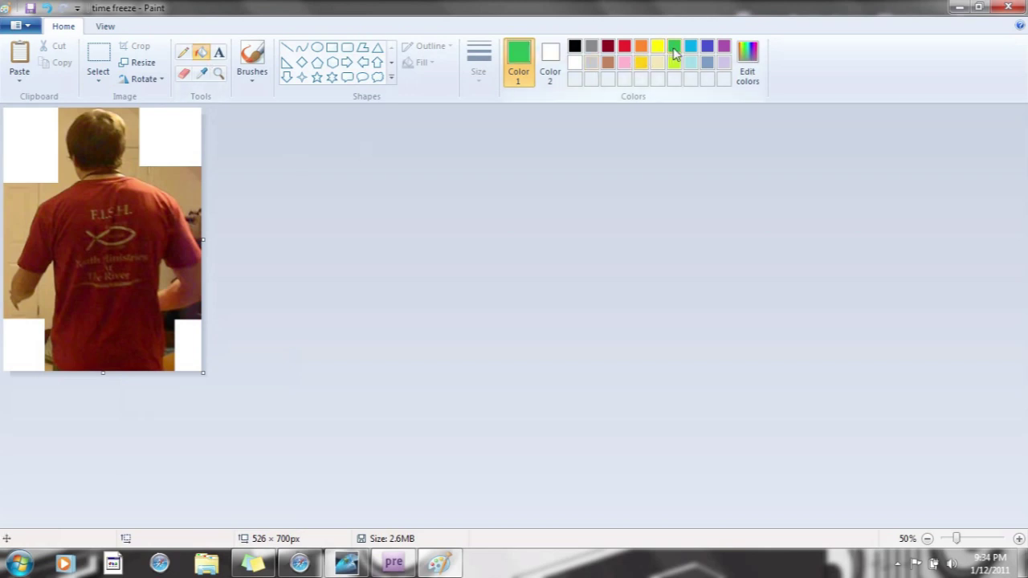
Fill all four white corners with green.
{"action": "left_click", "coordinate": [184, 134]}
{"action": "left_click", "coordinate": [47, 144]}
{"action": "left_click", "coordinate": [13, 350]}
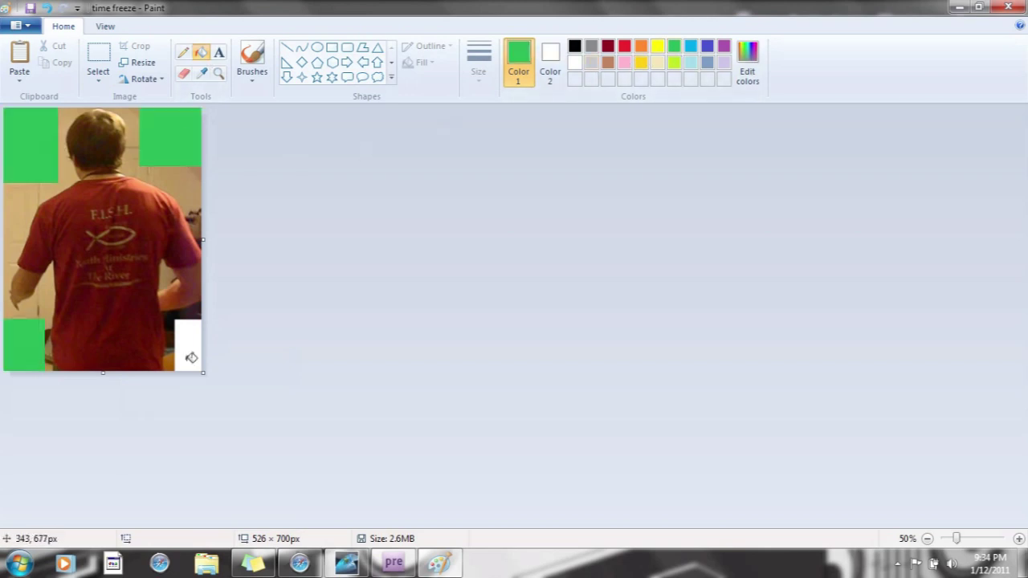
{"action": "left_click", "coordinate": [190, 354]}
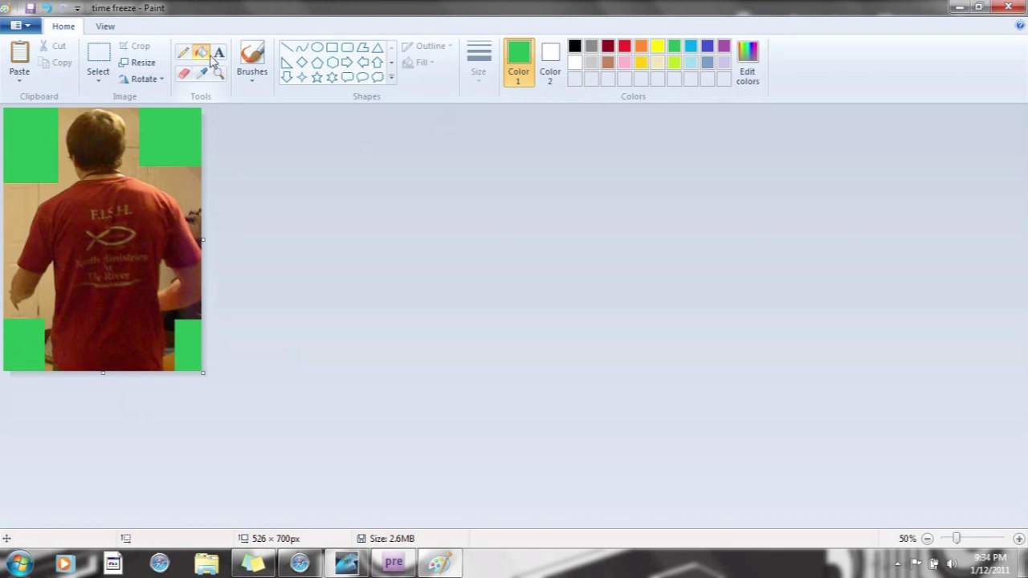
Brush green over the top-right background using the plain brush at the thickest size.
{"action": "left_click", "coordinate": [251, 60]}
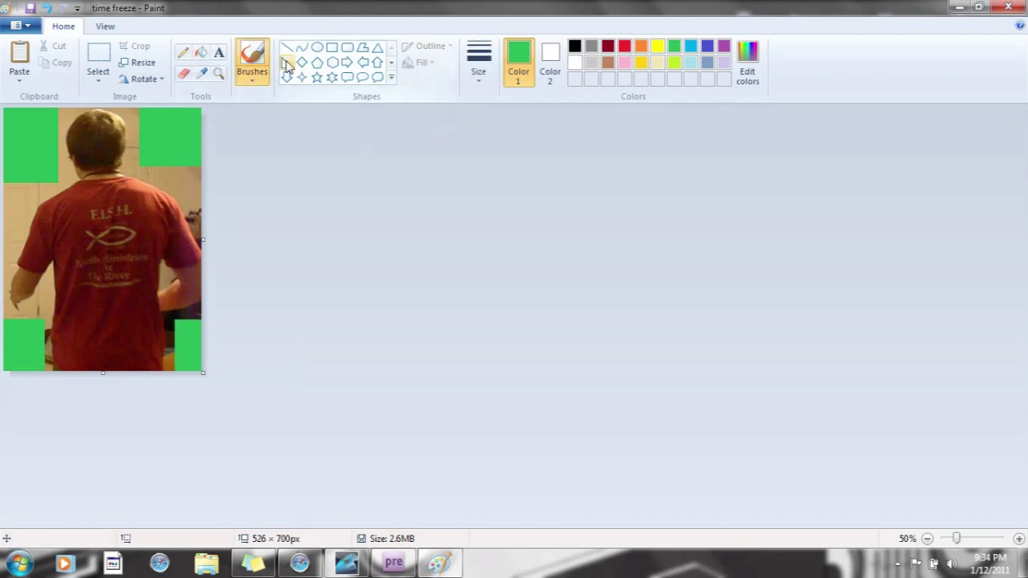
{"action": "left_click", "coordinate": [251, 79]}
{"action": "left_click", "coordinate": [254, 106]}
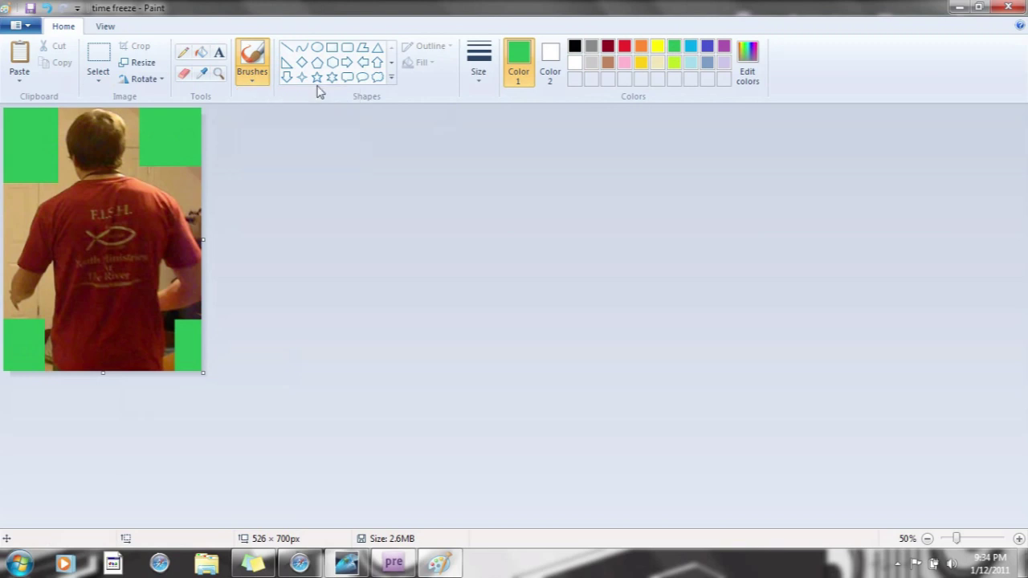
{"action": "left_click", "coordinate": [474, 84]}
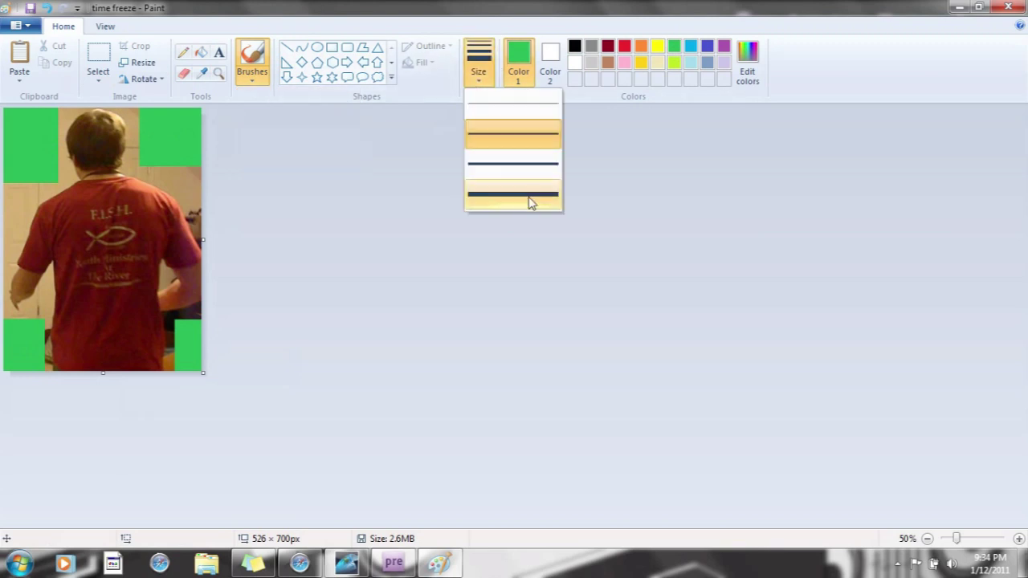
{"action": "left_click", "coordinate": [530, 195]}
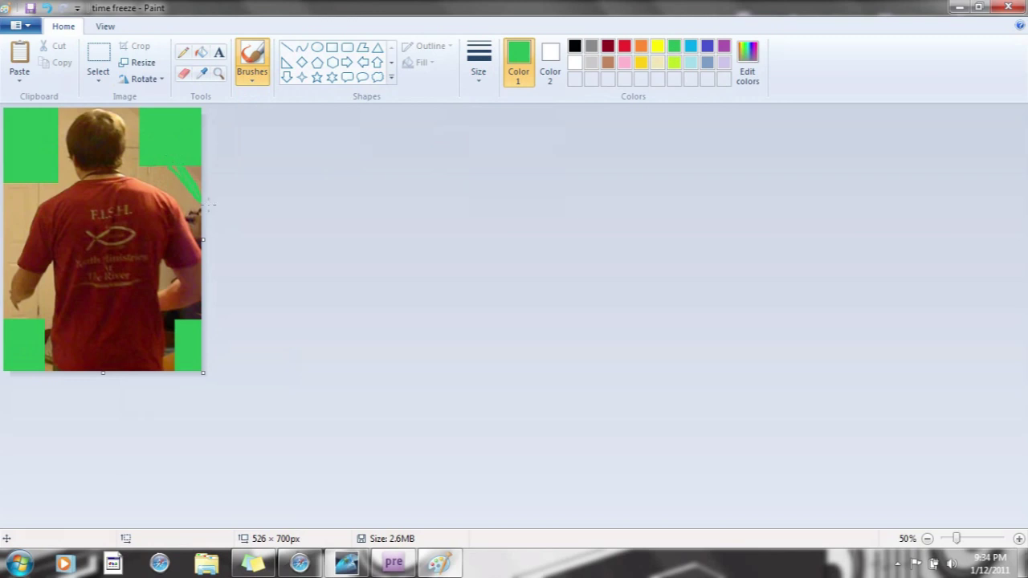
{"action": "left_click_drag", "start_coordinate": [199, 201], "coordinate": [177, 169]}
Zoom in and brush green beside the shoulder and right edge, undoing the last stroke.
{"action": "left_click", "coordinate": [105, 26]}
{"action": "left_click", "coordinate": [18, 61]}
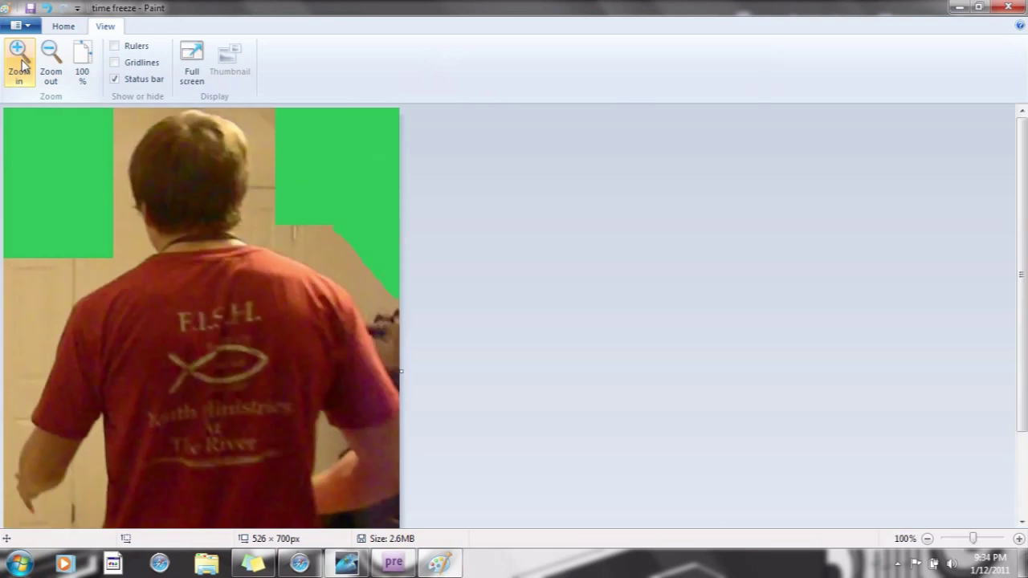
{"action": "left_click", "coordinate": [63, 26]}
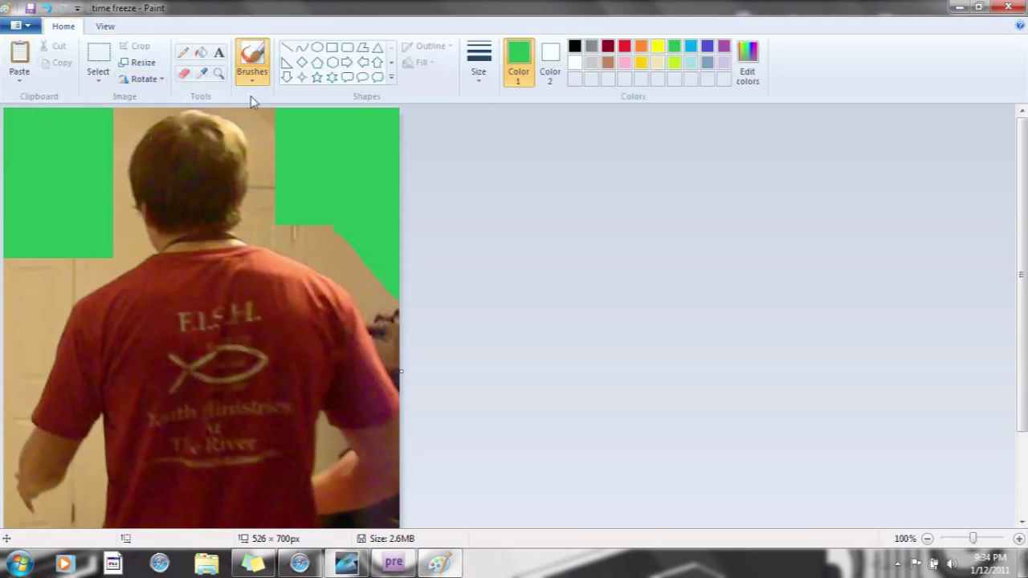
{"action": "mouse_move", "coordinate": [329, 233]}
{"action": "left_mouse_down"}
{"action": "mouse_move", "coordinate": [389, 306]}
{"action": "mouse_move", "coordinate": [336, 206]}
{"action": "mouse_move", "coordinate": [405, 317]}
{"action": "mouse_move", "coordinate": [409, 310]}
{"action": "mouse_move", "coordinate": [359, 254]}
{"action": "mouse_move", "coordinate": [399, 342]}
{"action": "mouse_move", "coordinate": [369, 259]}
{"action": "left_mouse_up"}
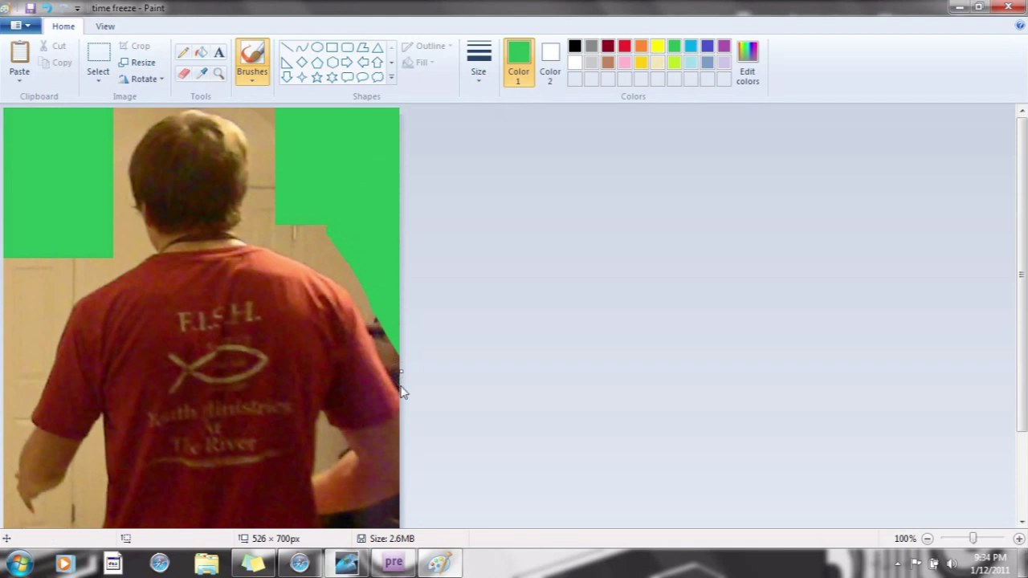
{"action": "left_click_drag", "start_coordinate": [399, 372], "coordinate": [400, 371]}
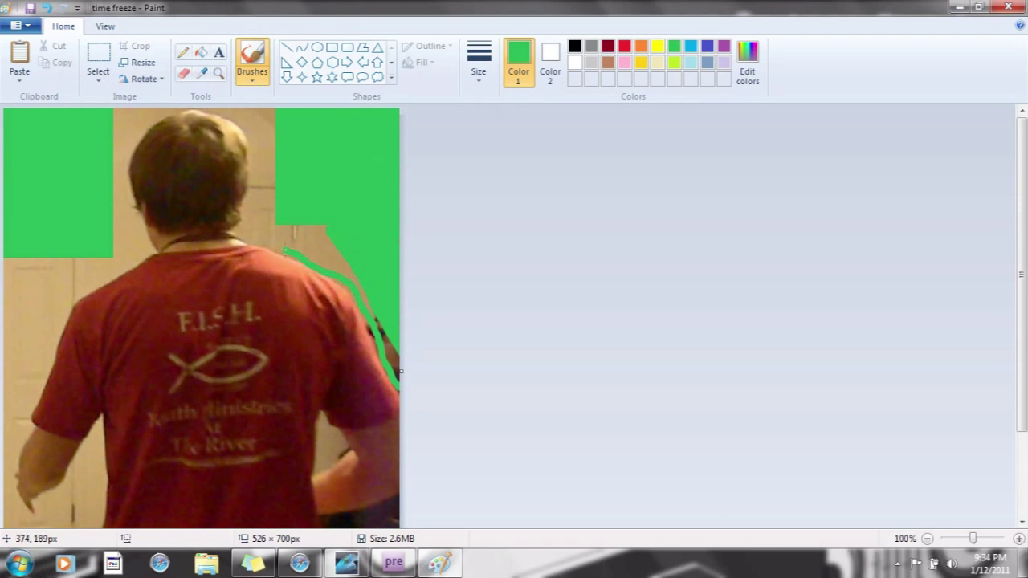
{"action": "left_click", "coordinate": [46, 8]}
Browse the Pictures library in Explorer and open freeze 2 in Photo Viewer.
{"action": "left_click", "coordinate": [210, 566]}
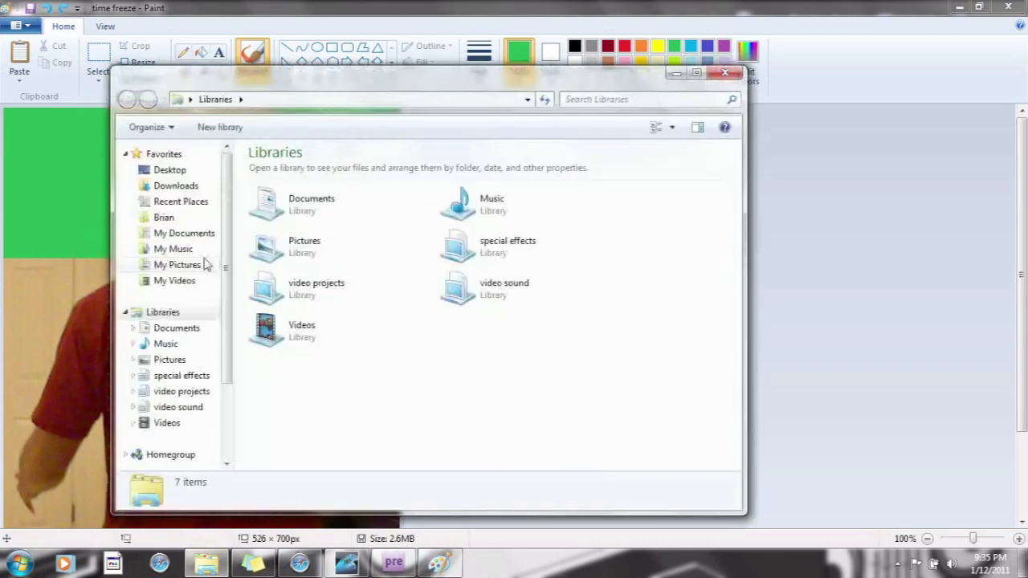
{"action": "double_click", "coordinate": [305, 261]}
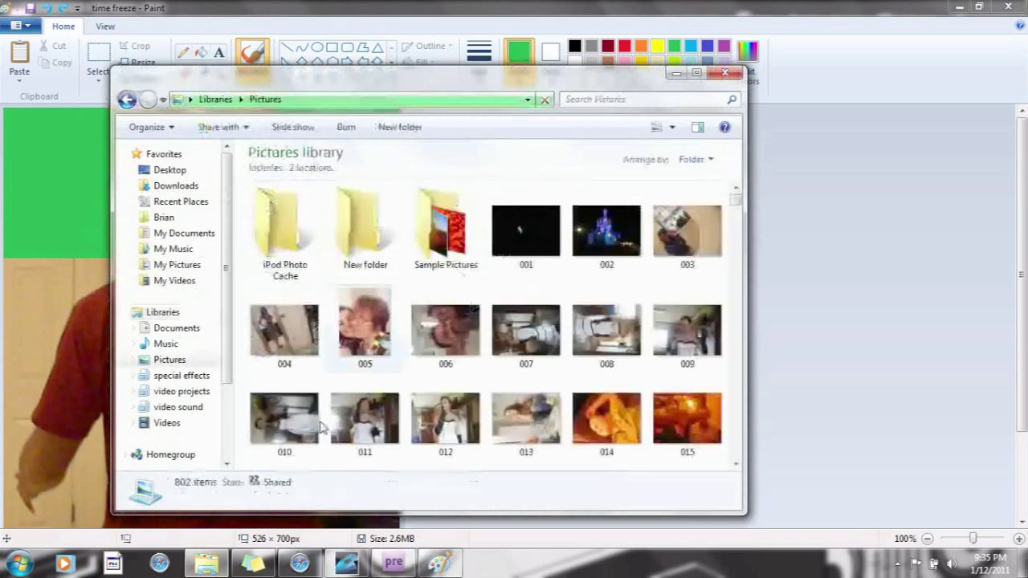
{"action": "left_click_drag", "start_coordinate": [735, 200], "coordinate": [735, 341]}
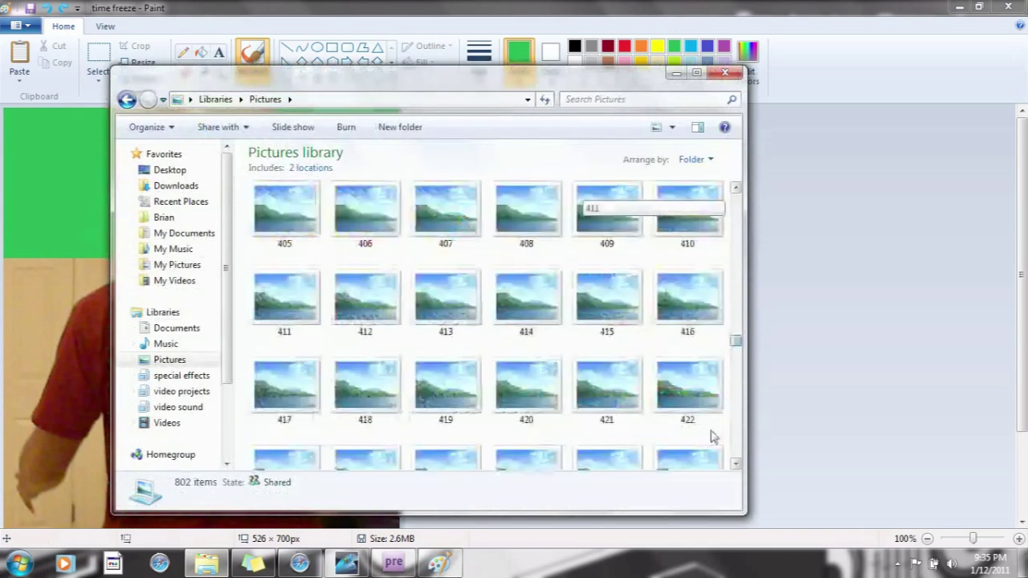
{"action": "scroll", "coordinate": [712, 445], "scroll_direction": "down", "scroll_amount": 15}
{"action": "scroll", "coordinate": [711, 456], "scroll_direction": "down", "scroll_amount": 2}
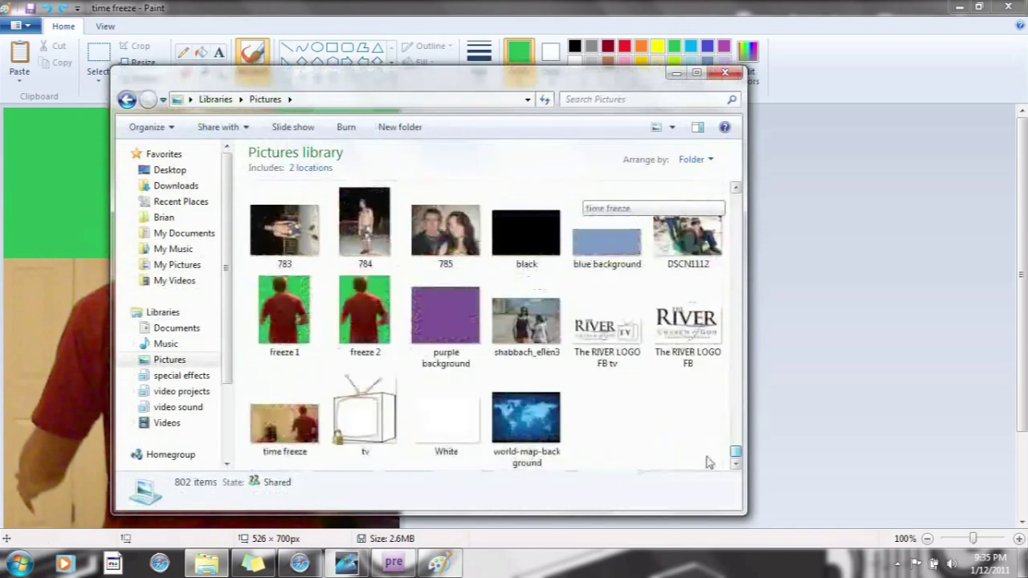
{"action": "double_click", "coordinate": [363, 319]}
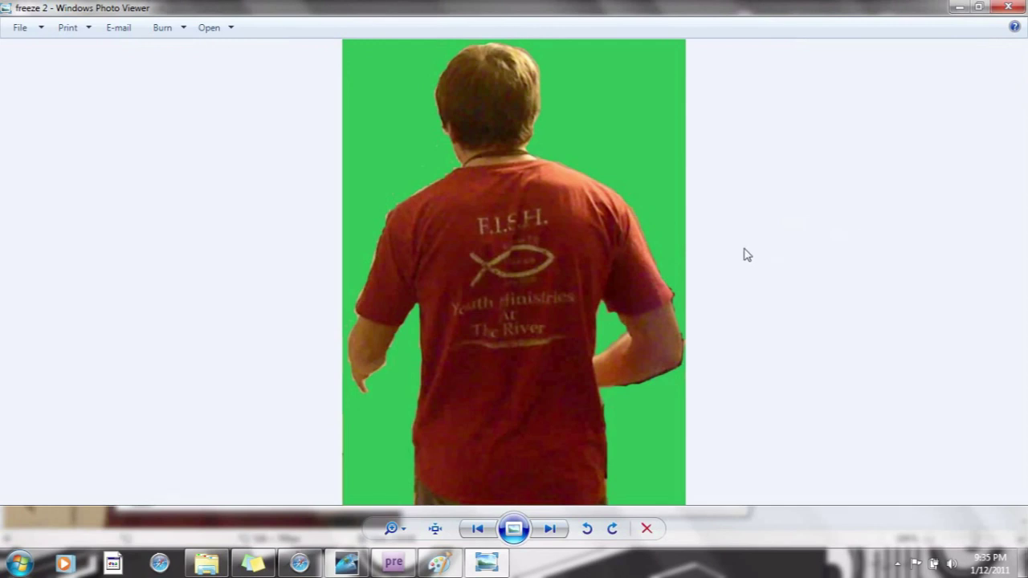
Close the freeze 2 preview, cancel Freeze Frame, and split the dance clip at the playhead.
{"action": "left_click", "coordinate": [1009, 7]}
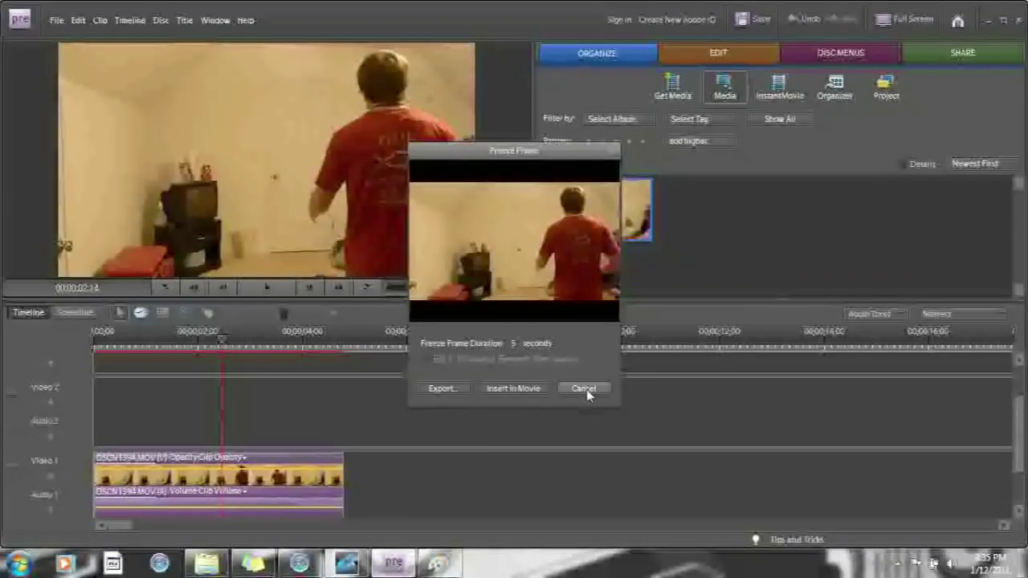
{"action": "left_click", "coordinate": [584, 388]}
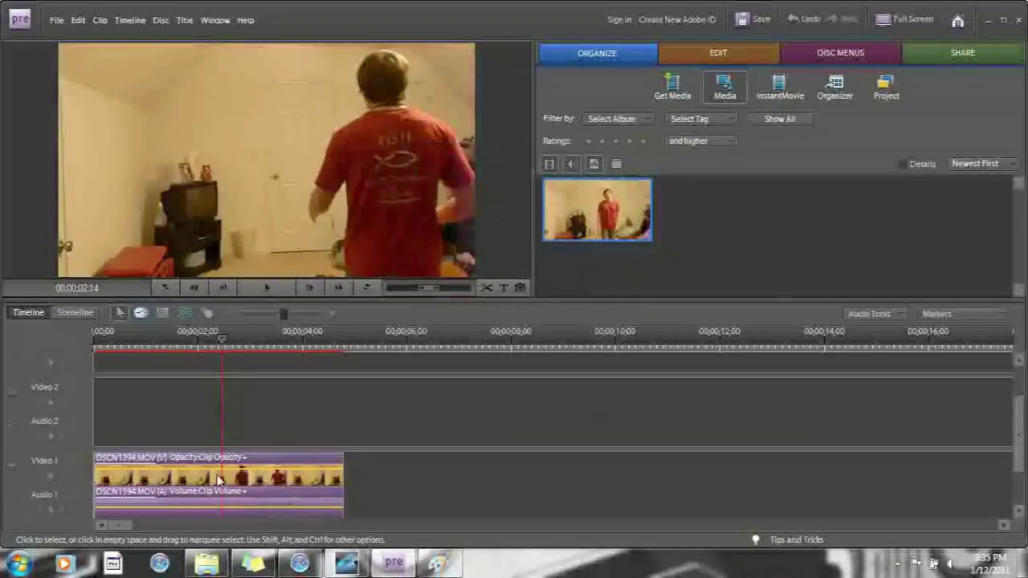
{"action": "left_click", "coordinate": [486, 288]}
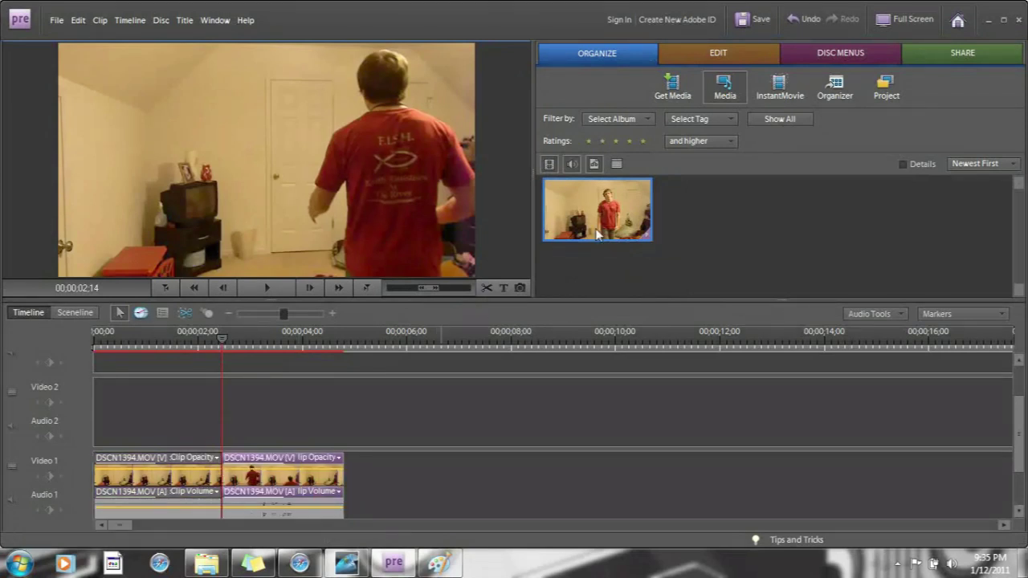
Import freeze 2 via Files and Folders and place it on Video 2 at the split, declining Videomerge.
{"action": "left_click", "coordinate": [673, 87]}
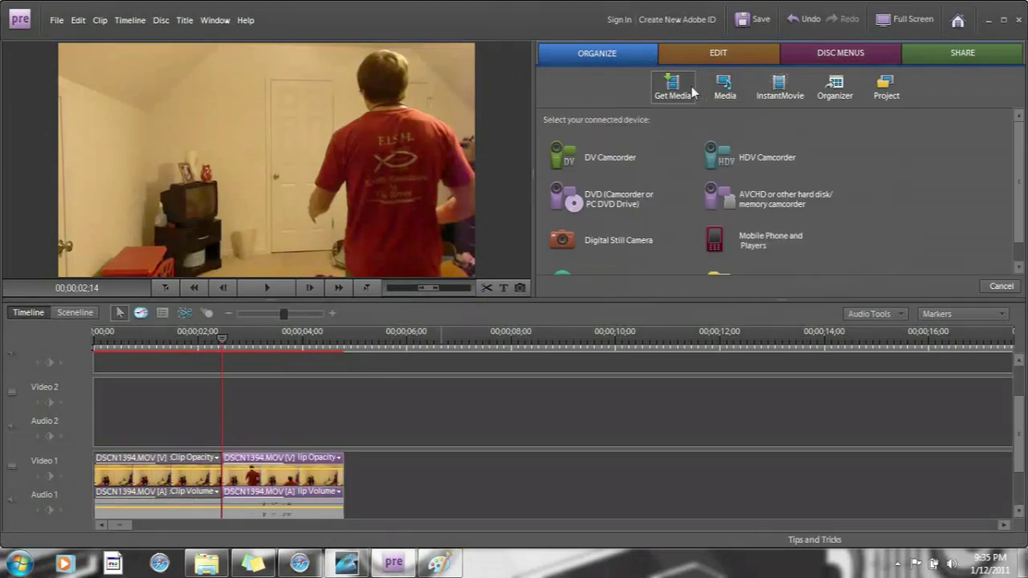
{"action": "left_click", "coordinate": [733, 269]}
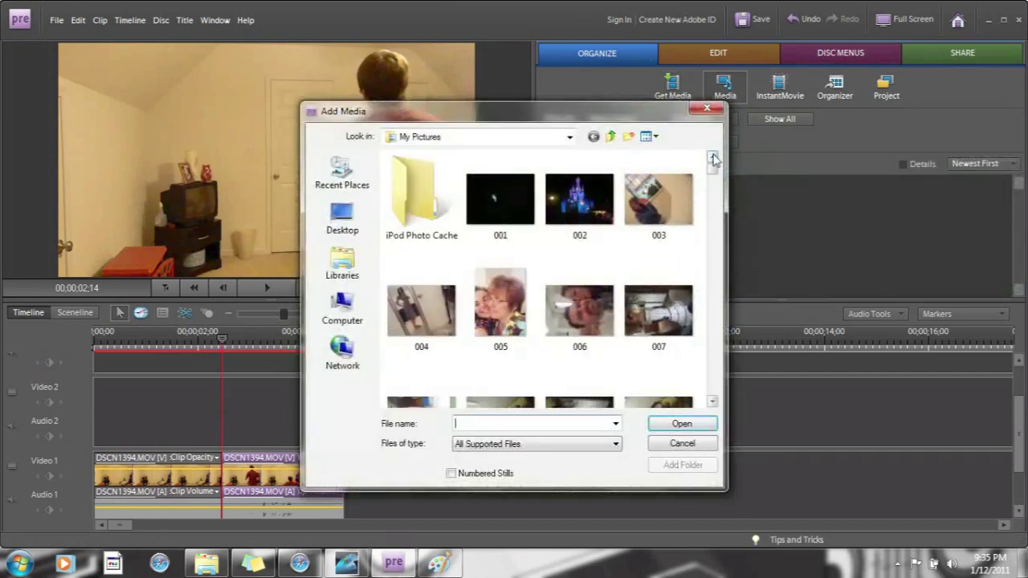
{"action": "scroll", "coordinate": [697, 297], "scroll_direction": "down", "scroll_amount": 15}
{"action": "scroll", "coordinate": [696, 297], "scroll_direction": "down", "scroll_amount": 20}
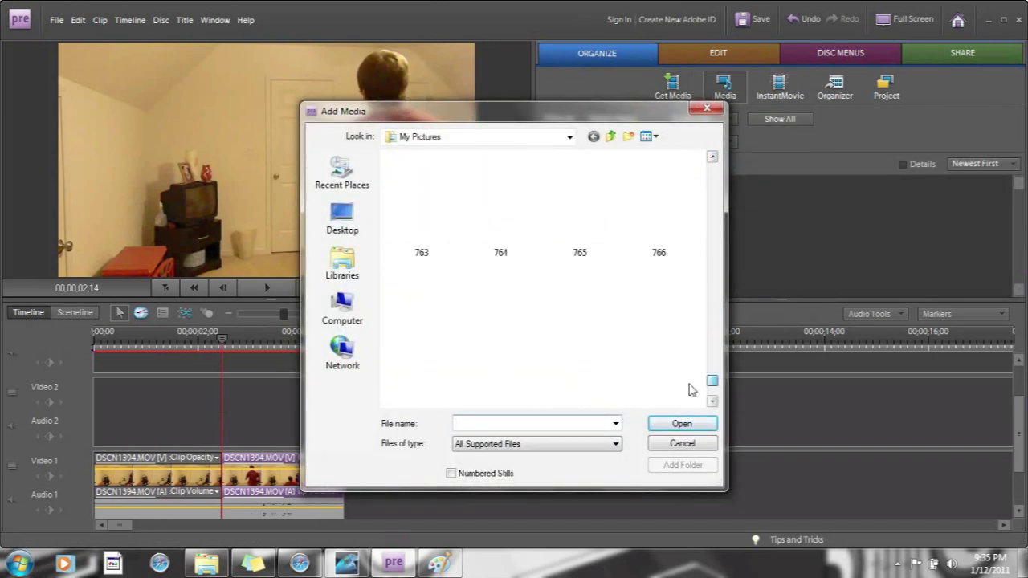
{"action": "double_click", "coordinate": [658, 178]}
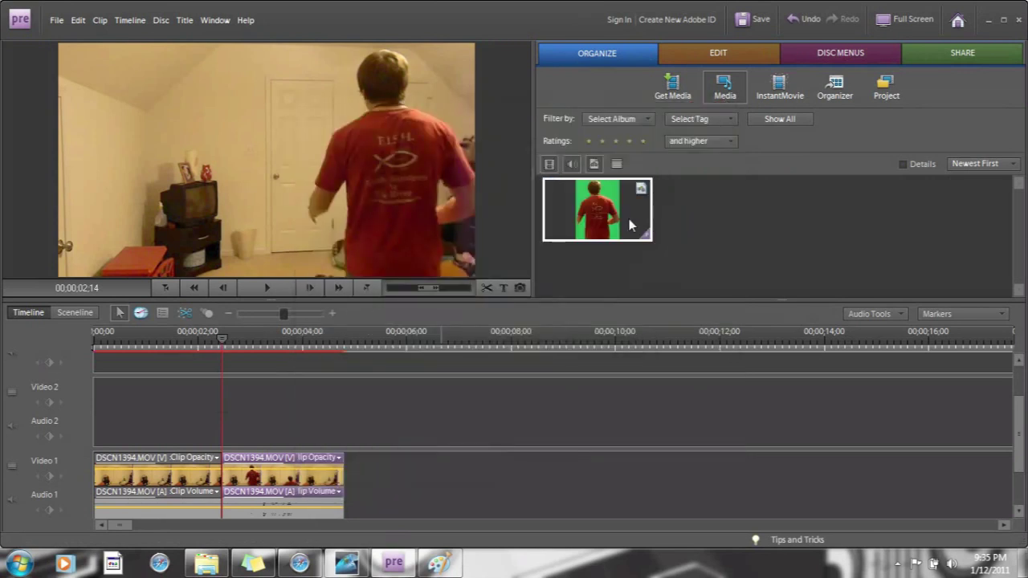
{"action": "left_click_drag", "start_coordinate": [615, 222], "coordinate": [225, 401]}
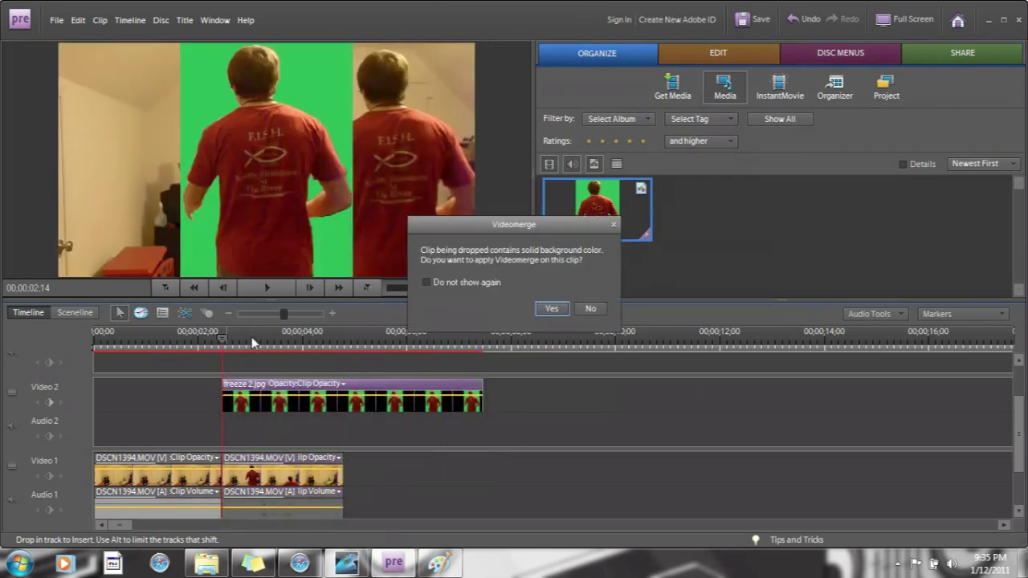
{"action": "left_click", "coordinate": [592, 310]}
Find Chroma Key in the video effects library and apply it to the freeze 2 clip.
{"action": "left_click", "coordinate": [740, 60]}
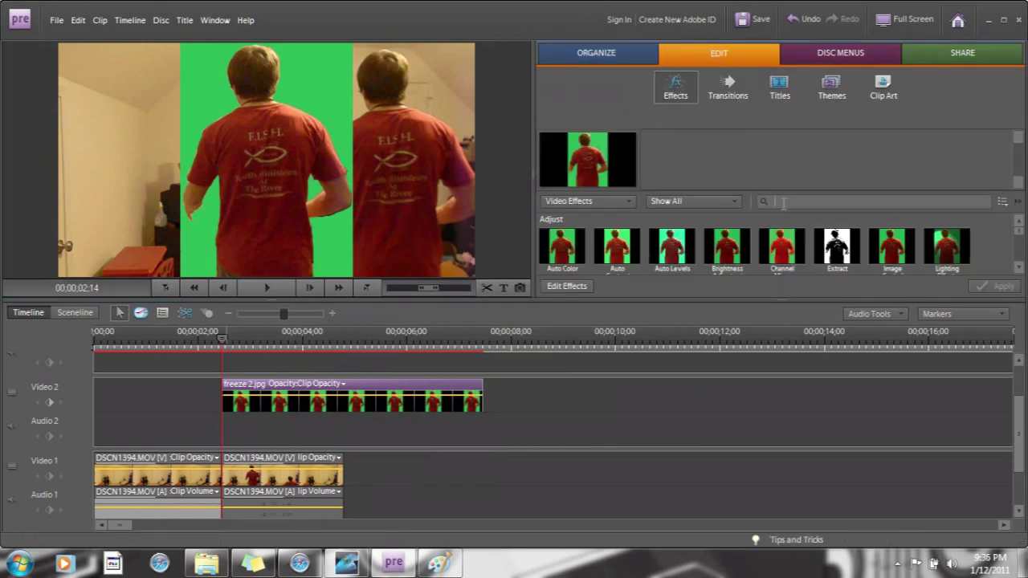
{"action": "type", "text": "c"}
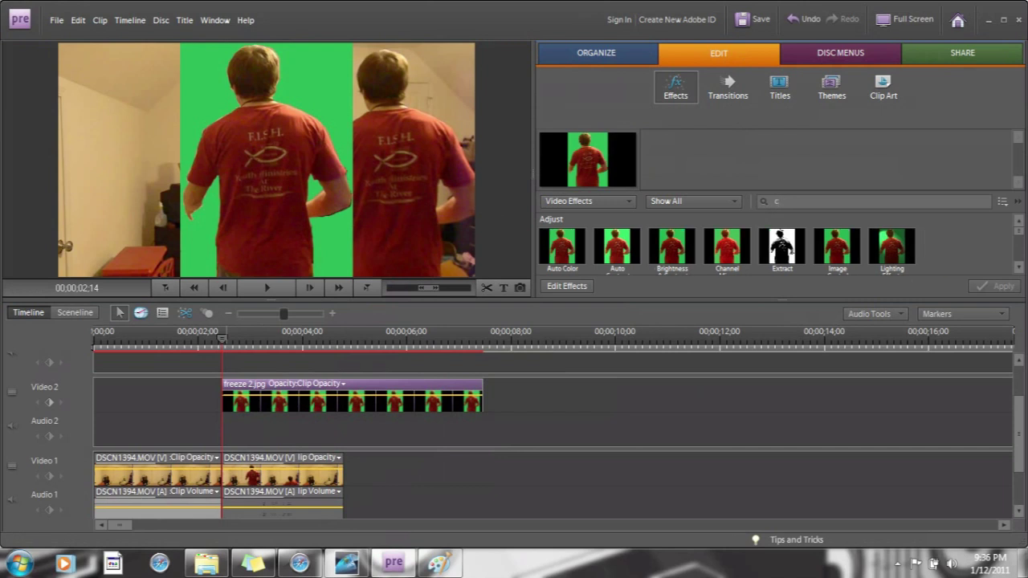
{"action": "type", "text": "hroma"}
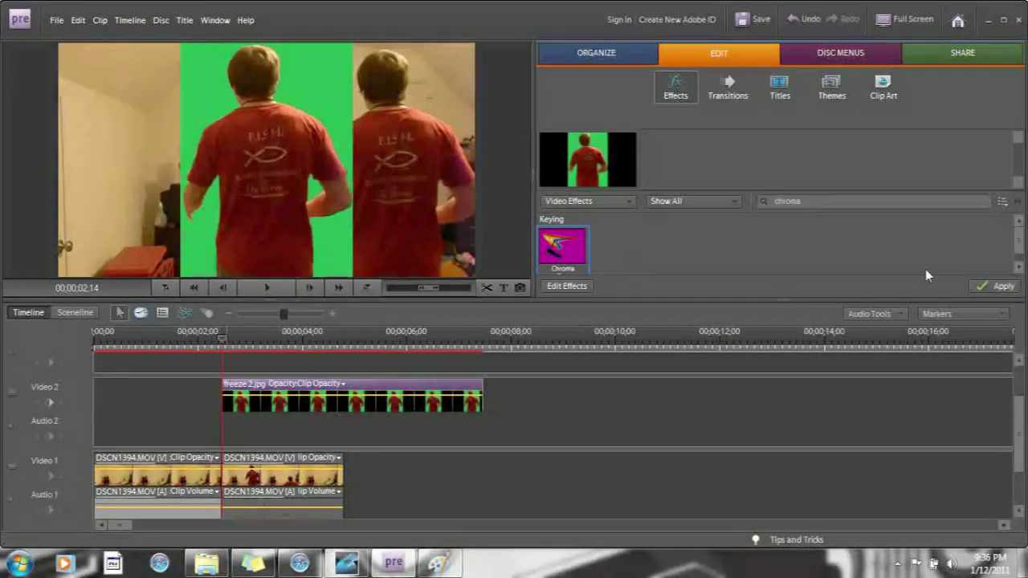
{"action": "left_click", "coordinate": [994, 287]}
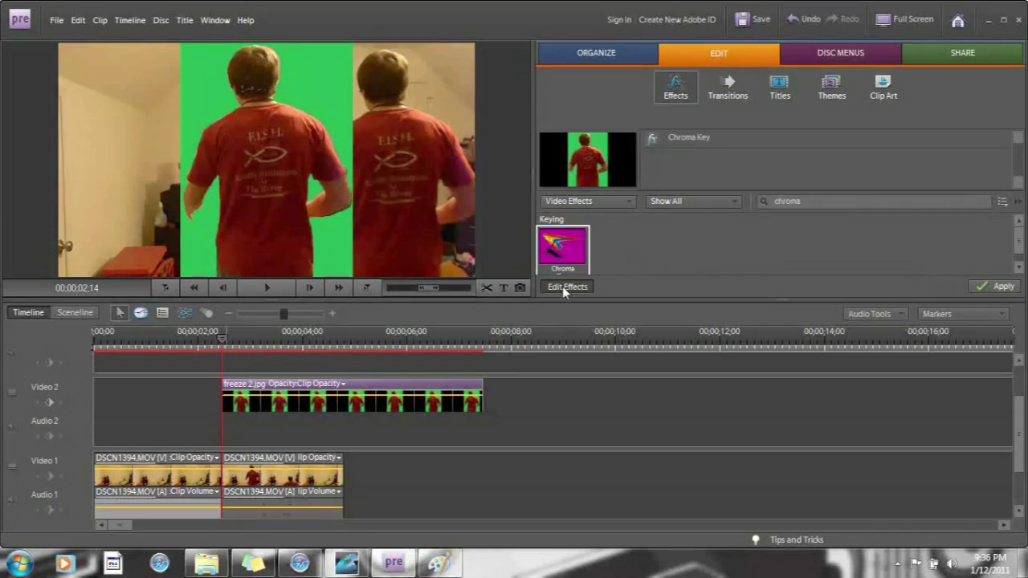
Sample the green background as the key colour and set Similarity to about 61.7%.
{"action": "left_click", "coordinate": [565, 285]}
{"action": "left_click", "coordinate": [784, 232]}
{"action": "left_click", "coordinate": [327, 99]}
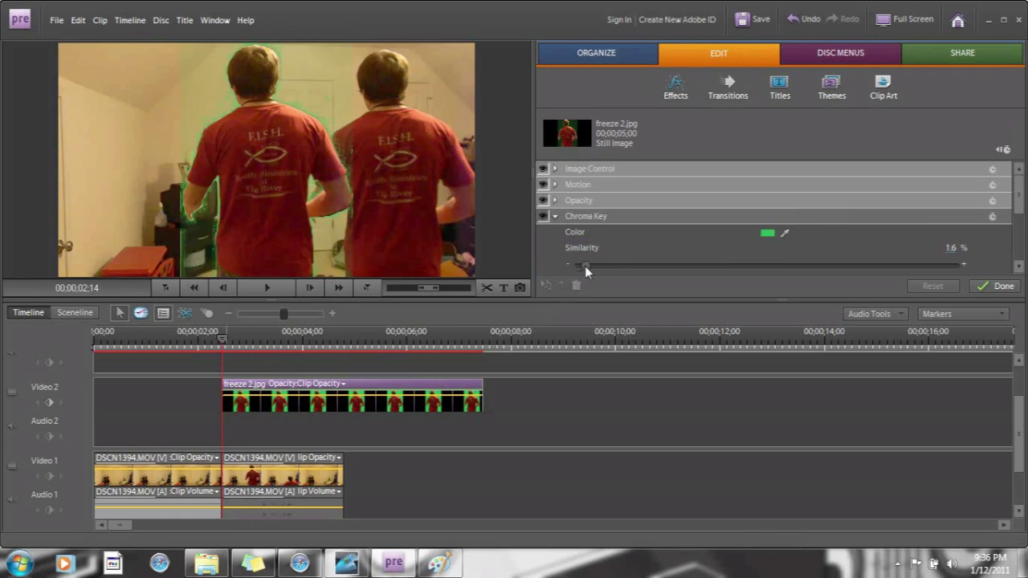
{"action": "left_click_drag", "start_coordinate": [610, 273], "coordinate": [651, 274]}
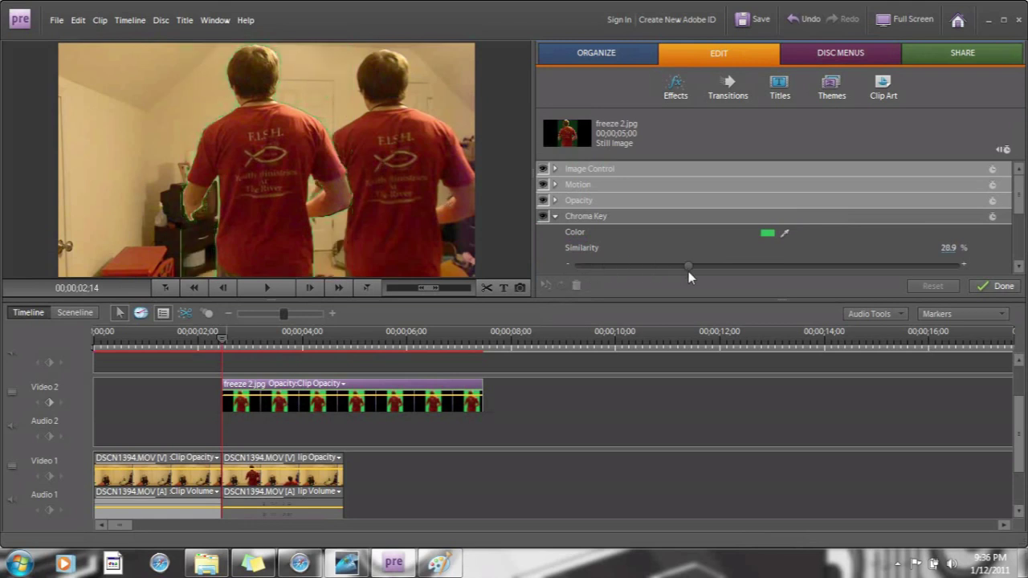
{"action": "left_click_drag", "start_coordinate": [747, 272], "coordinate": [901, 268]}
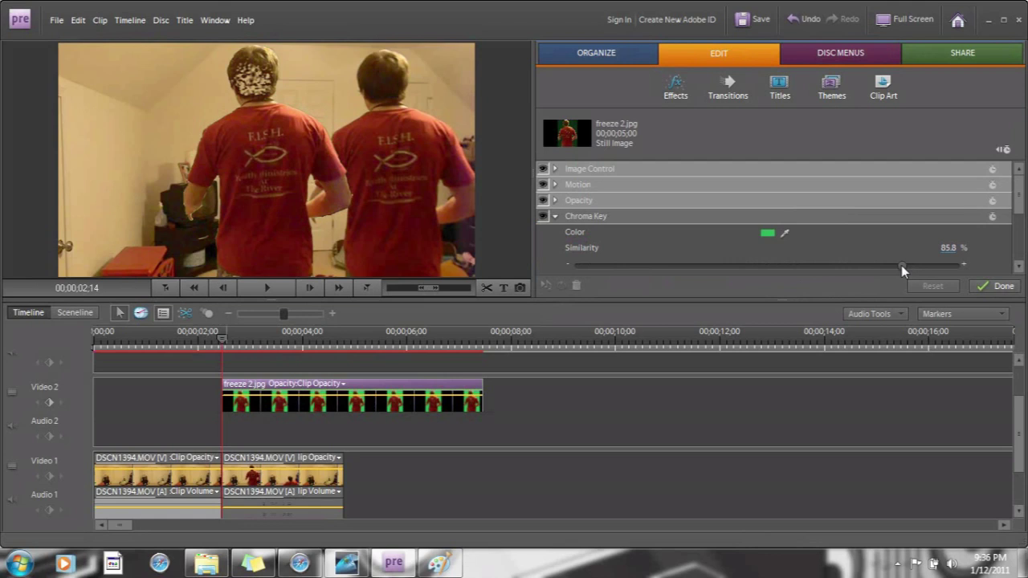
{"action": "left_click_drag", "start_coordinate": [901, 265], "coordinate": [810, 283]}
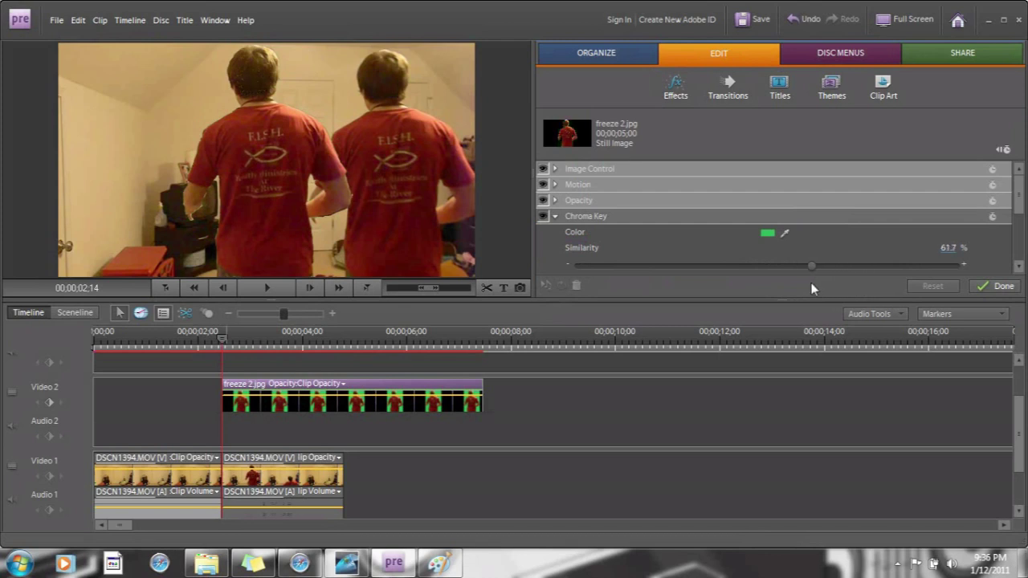
Reposition, resize and widen the keyed freeze 2 figure to line up with the underlying dancer.
{"action": "left_click", "coordinate": [980, 289]}
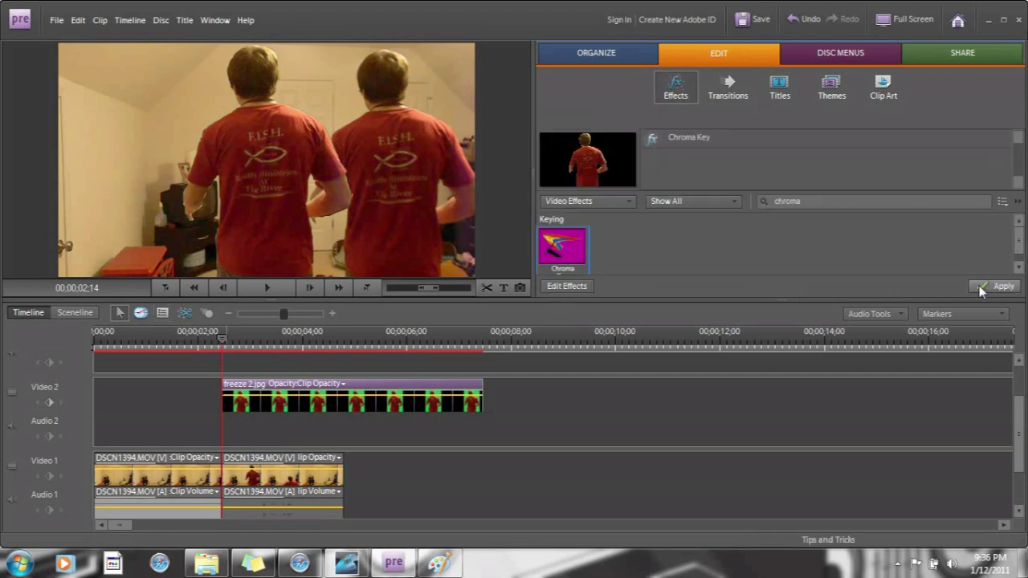
{"action": "left_click_drag", "start_coordinate": [250, 161], "coordinate": [383, 171]}
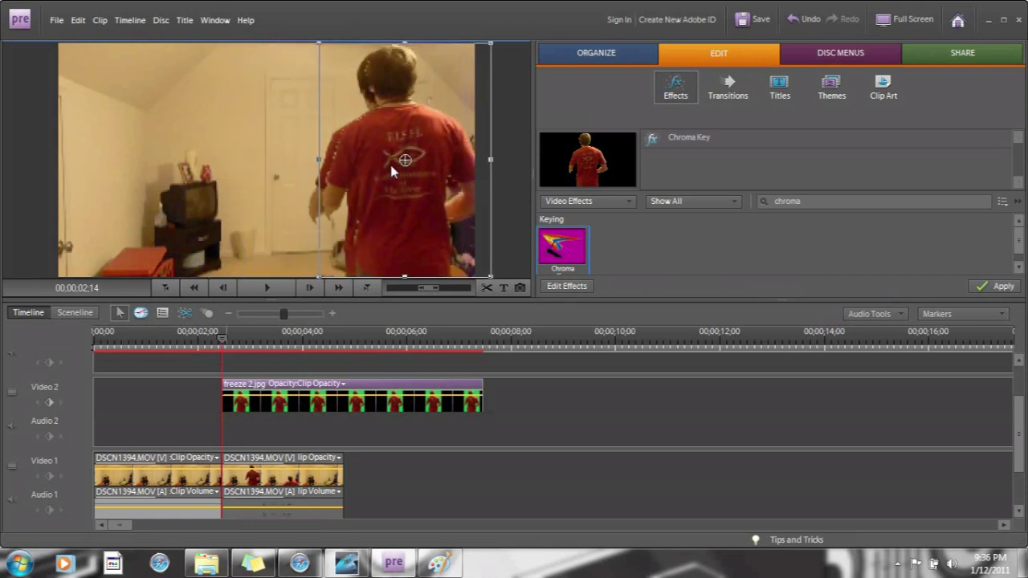
{"action": "left_click_drag", "start_coordinate": [384, 167], "coordinate": [379, 169]}
{"action": "left_click_drag", "start_coordinate": [480, 49], "coordinate": [477, 47]}
{"action": "left_click_drag", "start_coordinate": [436, 151], "coordinate": [436, 139]}
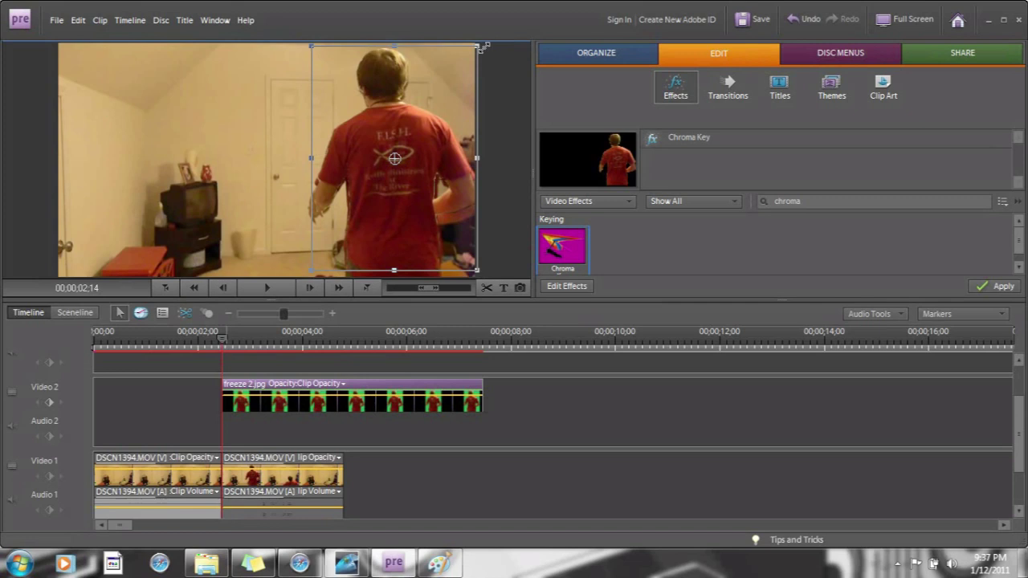
{"action": "left_click_drag", "start_coordinate": [486, 47], "coordinate": [486, 42]}
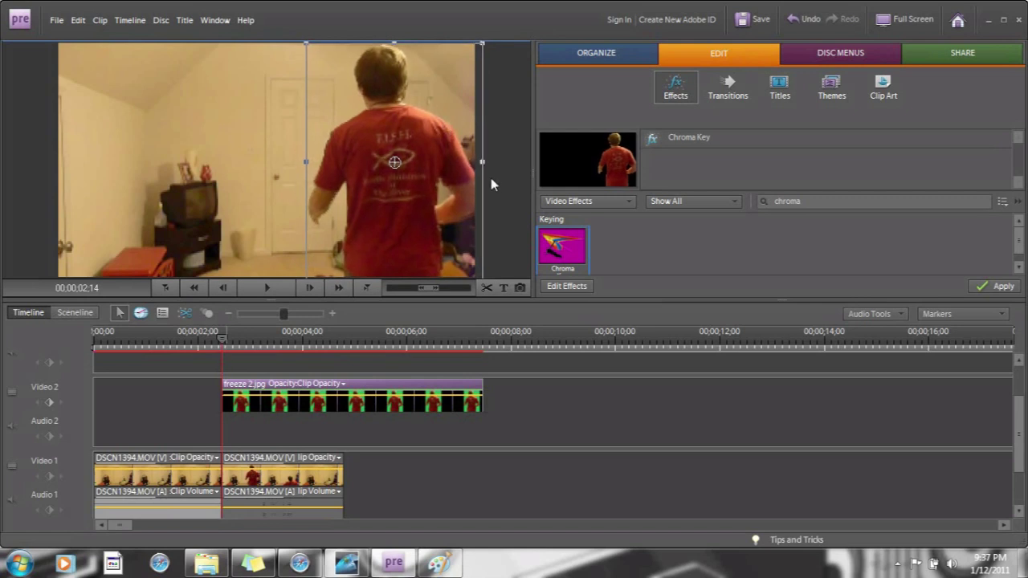
{"action": "left_click_drag", "start_coordinate": [482, 163], "coordinate": [486, 165]}
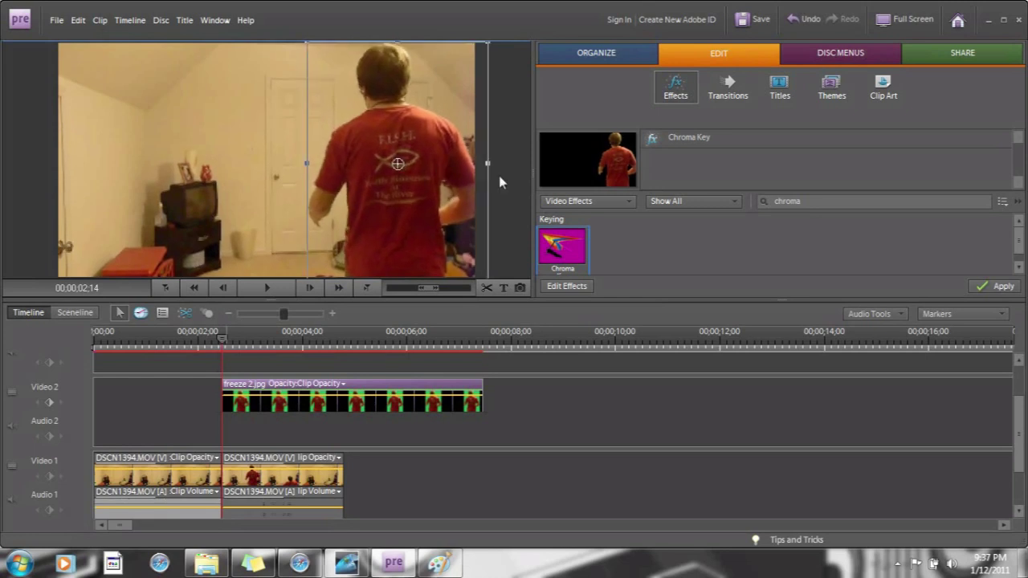
{"action": "mouse_move", "coordinate": [220, 345]}
{"action": "left_mouse_down"}
{"action": "mouse_move", "coordinate": [208, 350]}
{"action": "mouse_move", "coordinate": [232, 355]}
{"action": "left_mouse_up"}
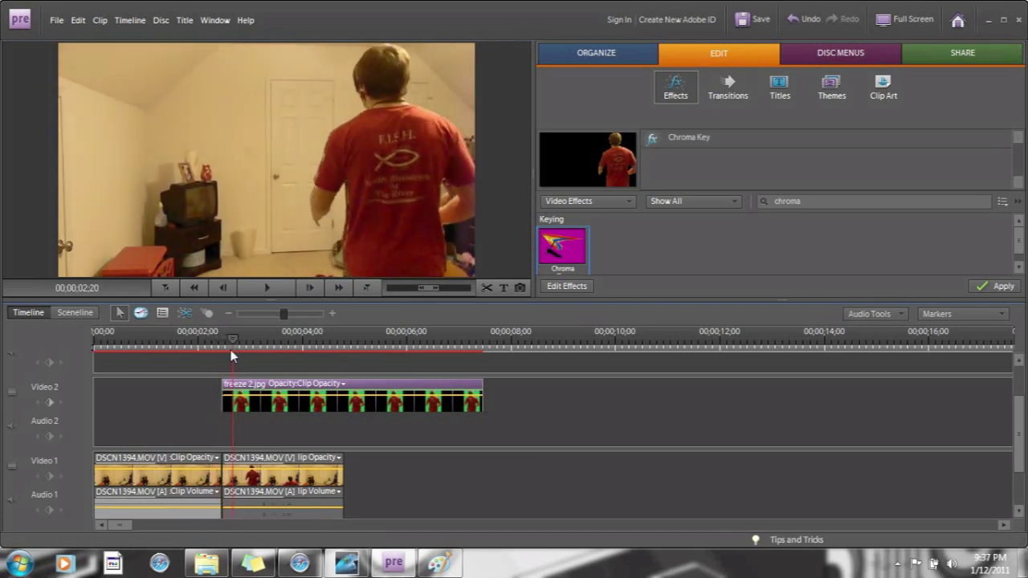
Move the second dance clip later to open a gap and zoom the timeline out.
{"action": "left_click_drag", "start_coordinate": [251, 495], "coordinate": [604, 489]}
{"action": "left_click_drag", "start_coordinate": [215, 352], "coordinate": [250, 367]}
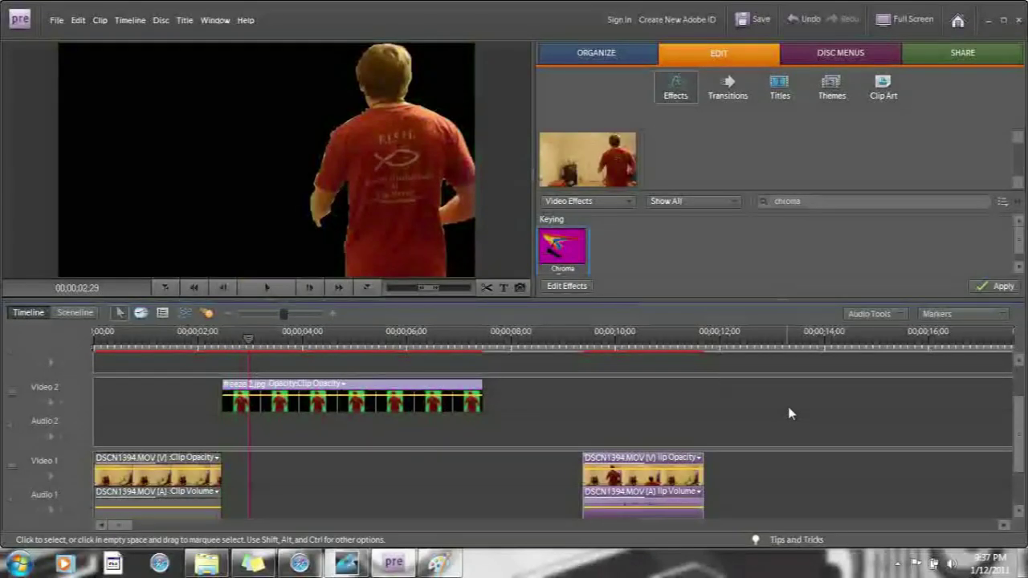
{"action": "left_click_drag", "start_coordinate": [1004, 525], "coordinate": [1003, 525]}
{"action": "left_click", "coordinate": [265, 314]}
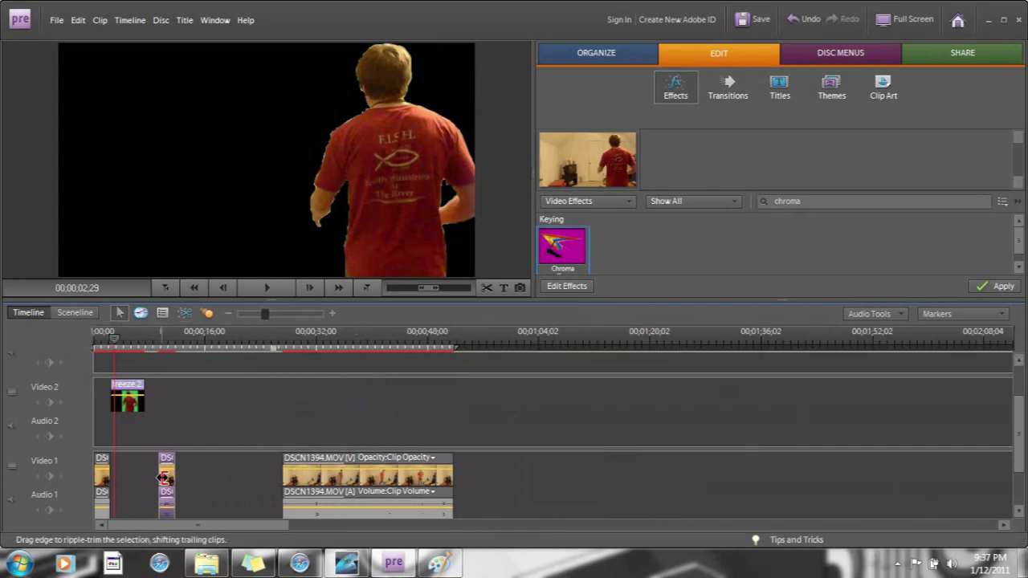
Move the short clip to Video 2, slide DSCN1394 left, then drop the short clip on Video 1 after the freeze.
{"action": "left_click_drag", "start_coordinate": [168, 480], "coordinate": [429, 393]}
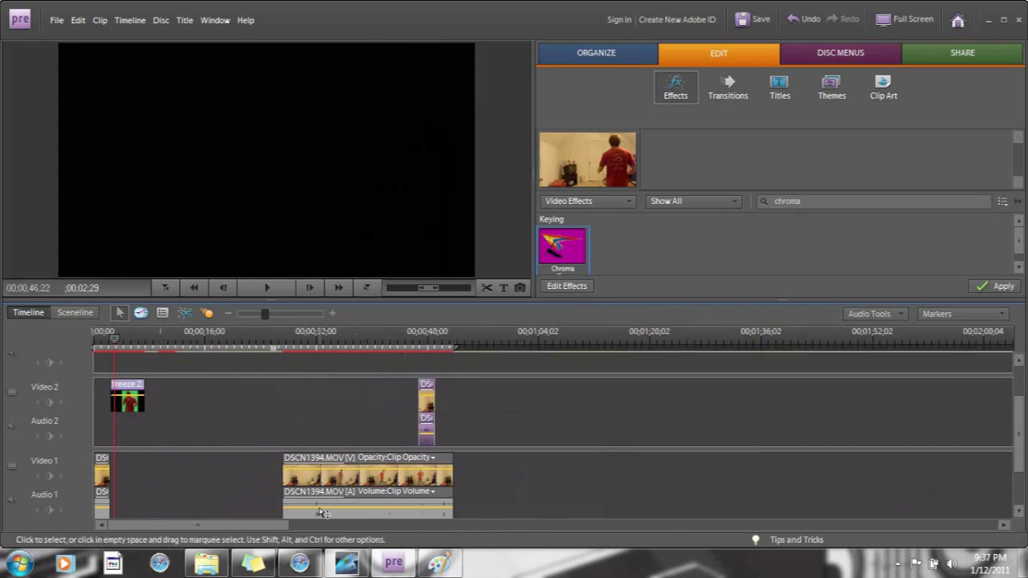
{"action": "left_click_drag", "start_coordinate": [337, 480], "coordinate": [162, 474]}
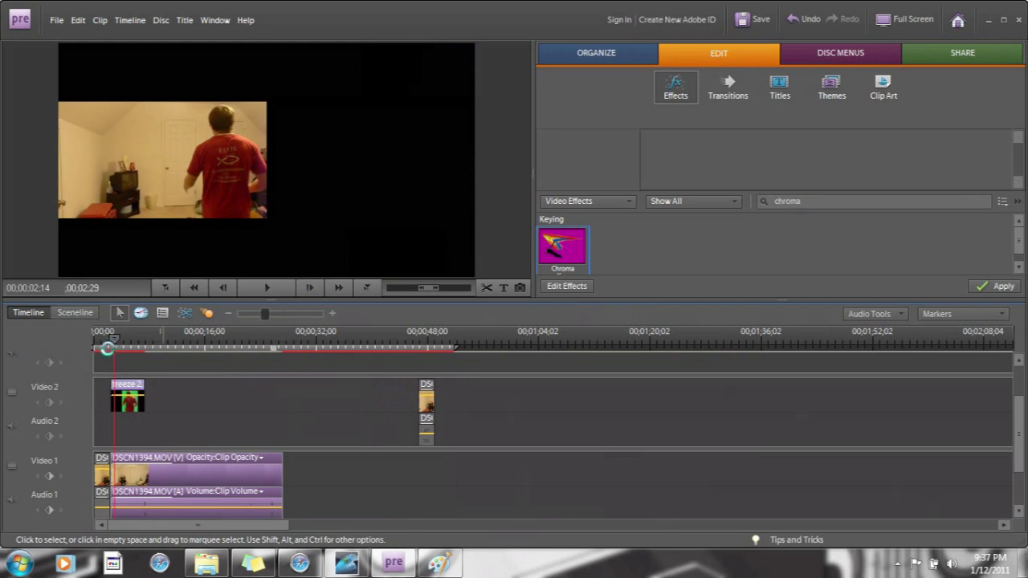
{"action": "left_click_drag", "start_coordinate": [105, 348], "coordinate": [110, 346]}
{"action": "left_click_drag", "start_coordinate": [112, 346], "coordinate": [282, 391]}
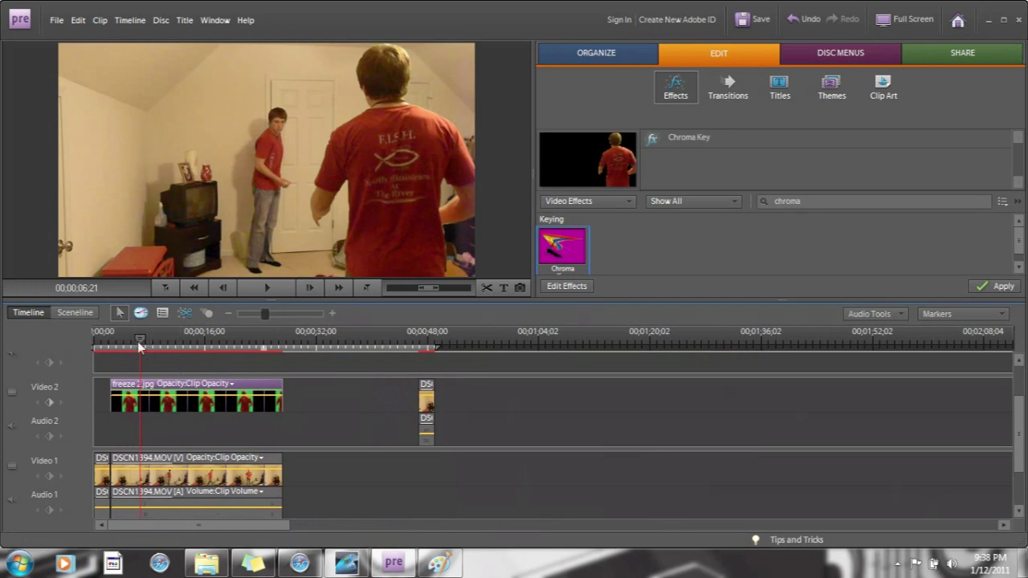
{"action": "left_click_drag", "start_coordinate": [138, 341], "coordinate": [283, 357]}
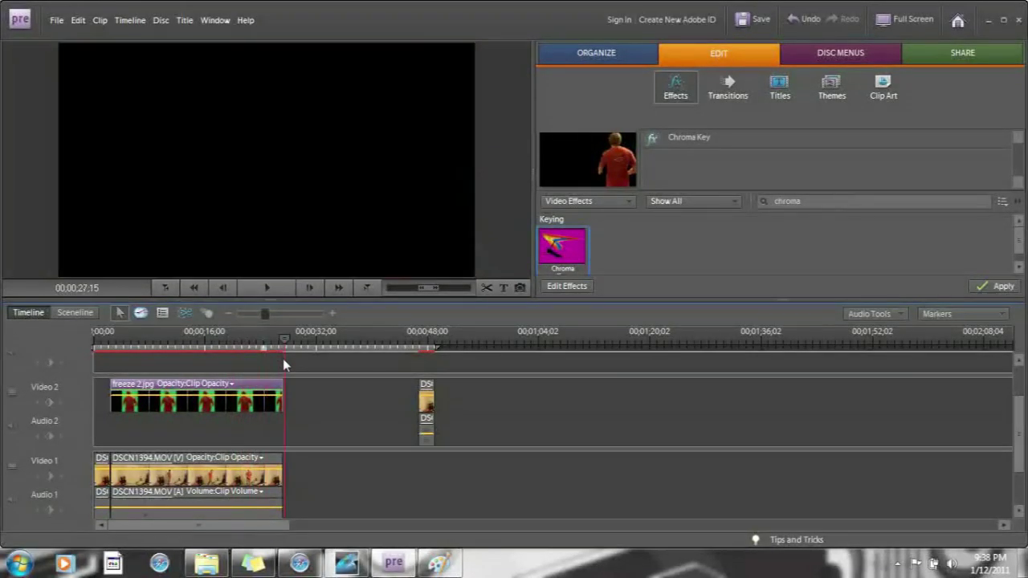
{"action": "left_click", "coordinate": [426, 414]}
{"action": "left_click_drag", "start_coordinate": [427, 421], "coordinate": [293, 476]}
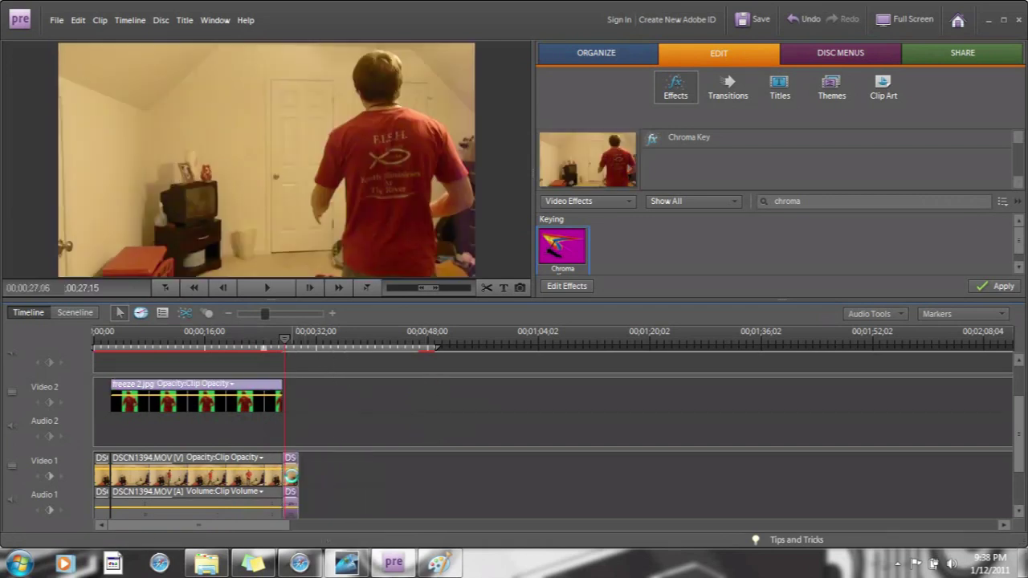
Preview the end of the freeze section around 26 seconds, then switch to the Organize view.
{"action": "left_click", "coordinate": [277, 351]}
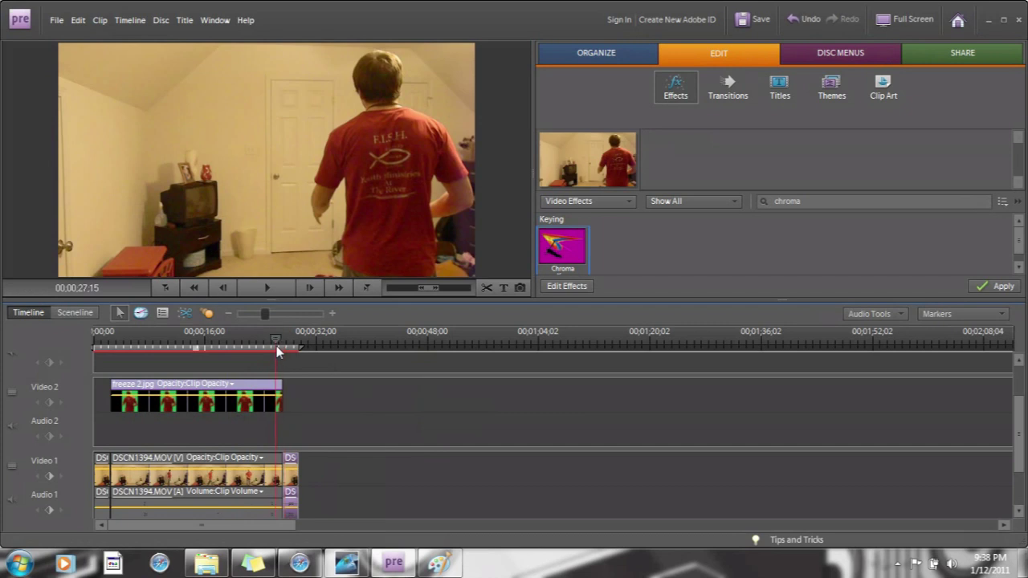
{"action": "left_click", "coordinate": [253, 292]}
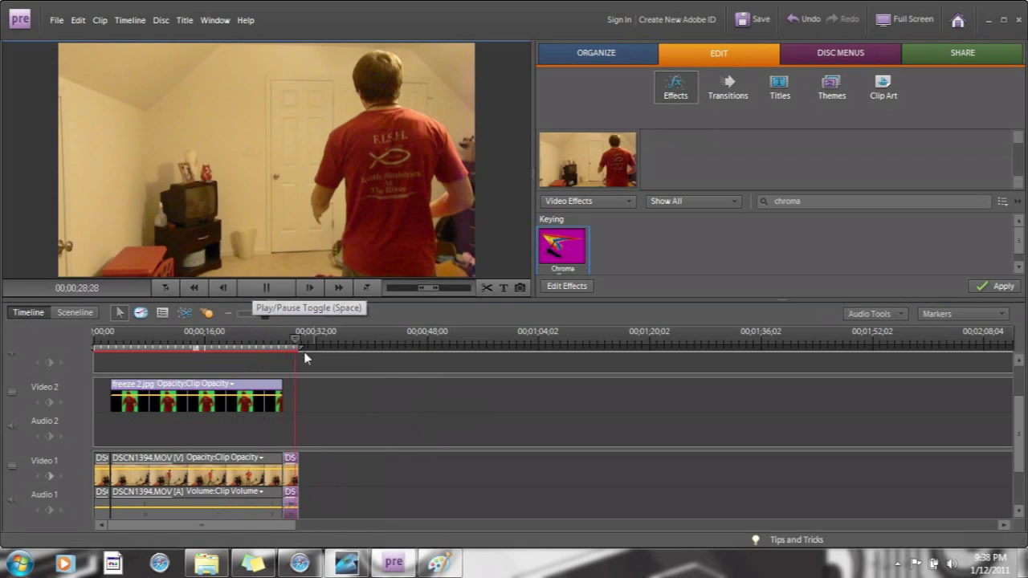
{"action": "left_click", "coordinate": [274, 346]}
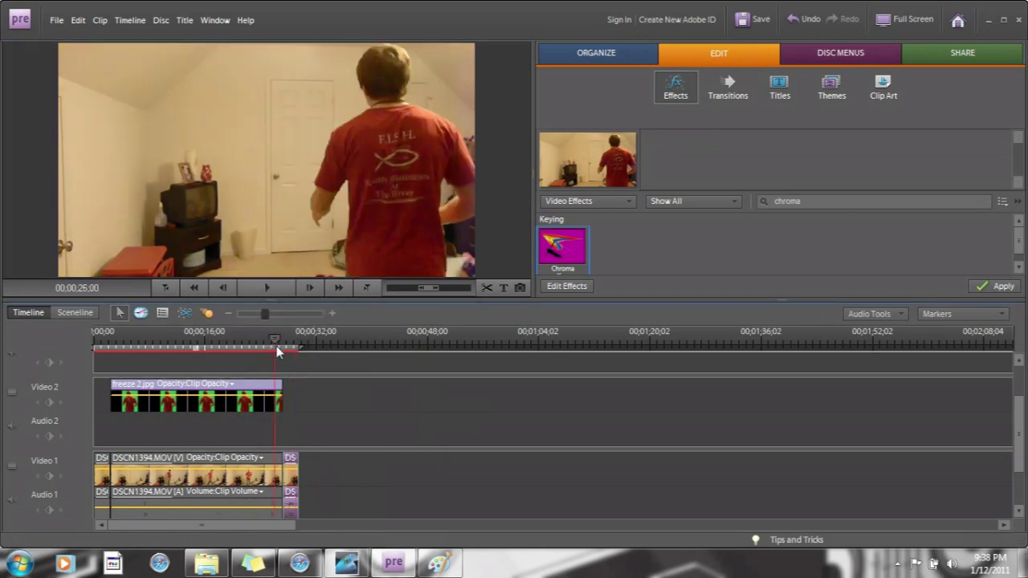
{"action": "left_click_drag", "start_coordinate": [277, 350], "coordinate": [299, 367]}
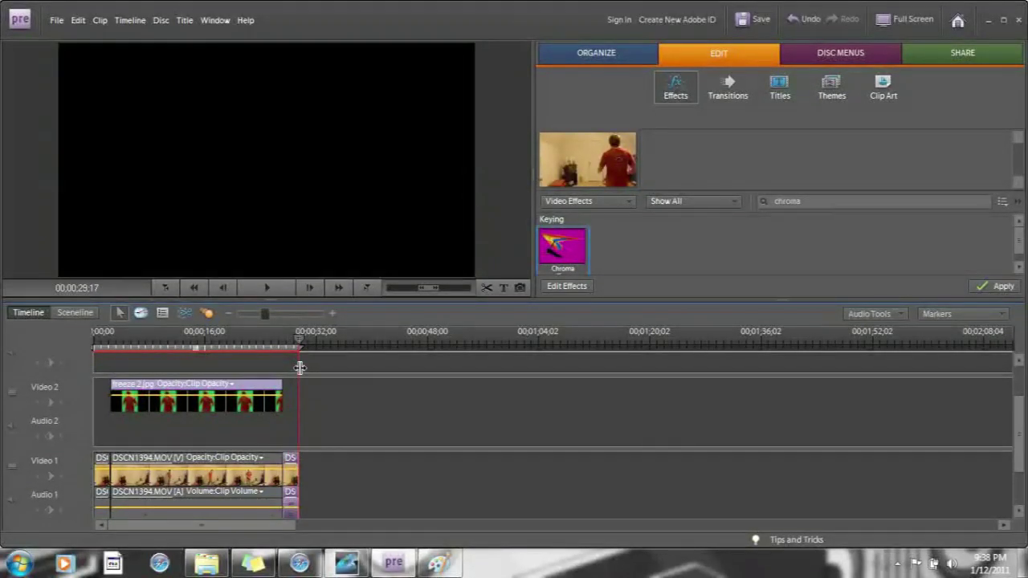
{"action": "left_click", "coordinate": [617, 57]}
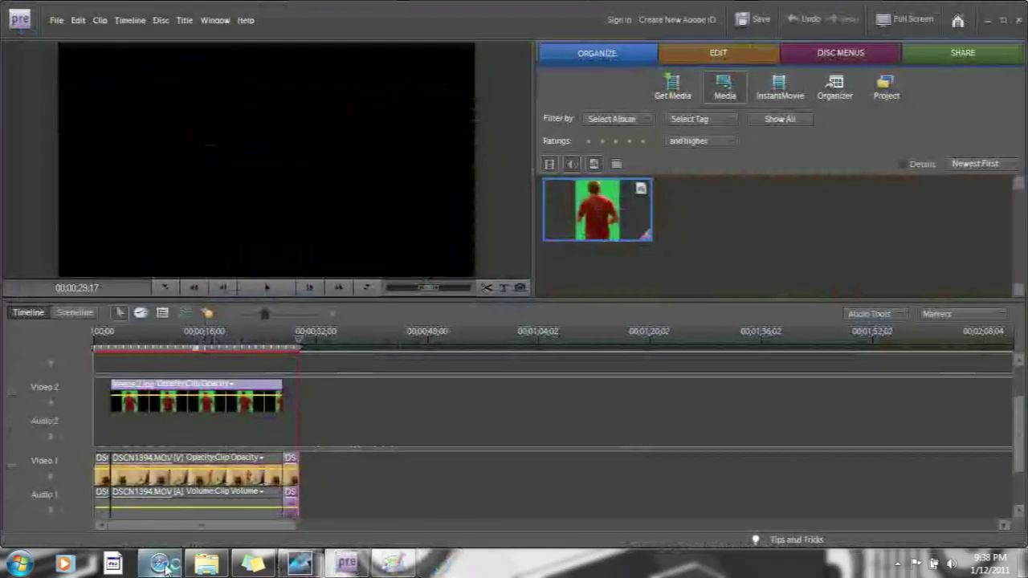
Launch Safari and search the web for 'record scratch'.
{"action": "left_click", "coordinate": [164, 564]}
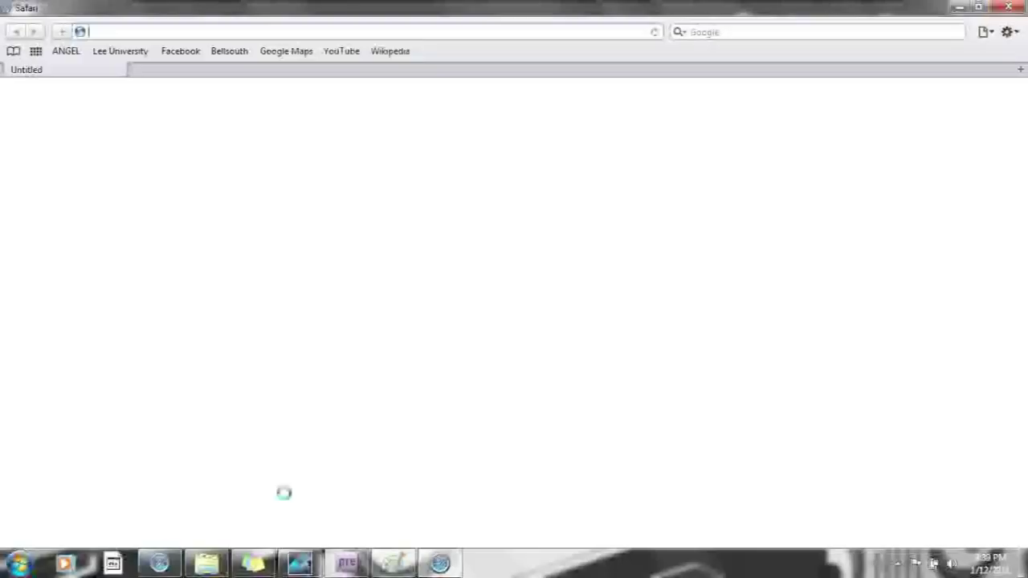
{"action": "left_click", "coordinate": [751, 35]}
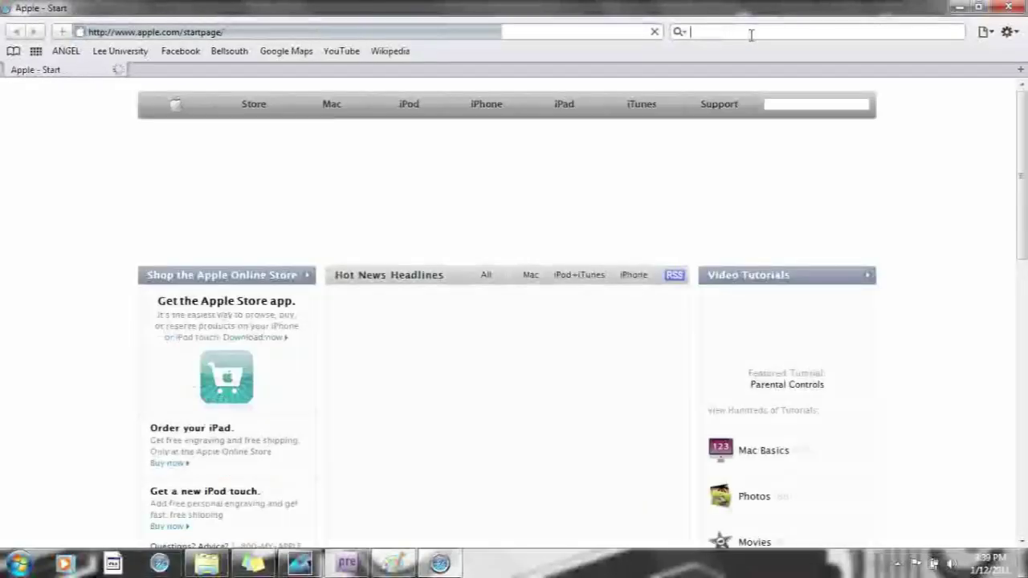
{"action": "type", "text": "f"}
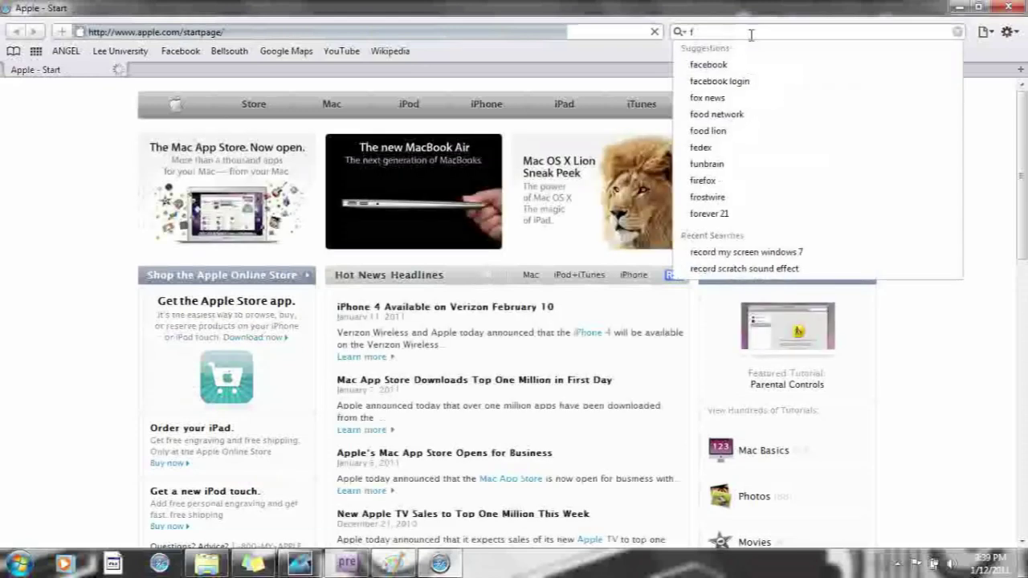
{"action": "type", "text": "ree"}
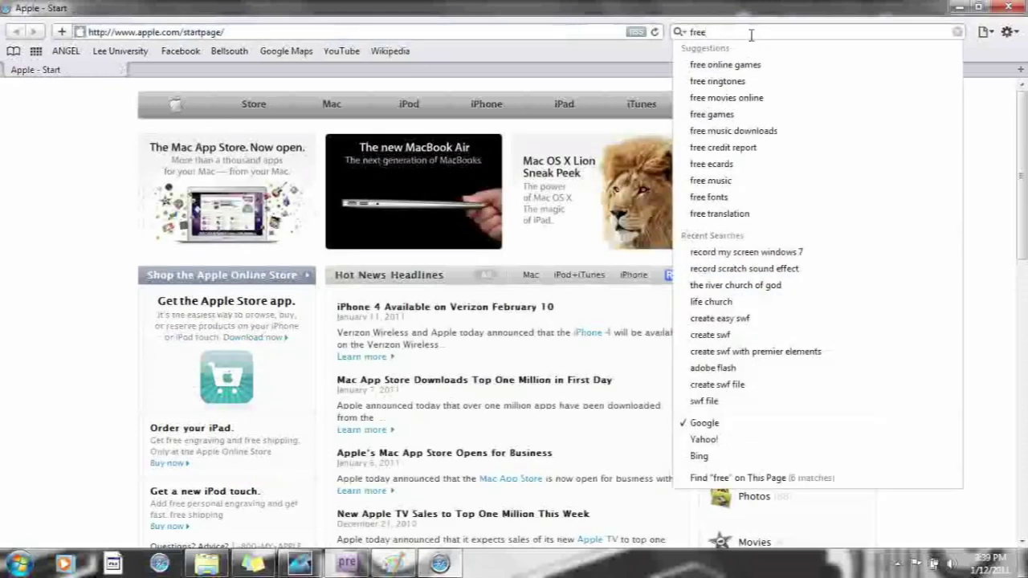
{"action": "key", "text": "BackSpace"}
{"action": "key", "text": "BackSpace"}
{"action": "key", "text": "BackSpace"}
{"action": "key", "text": "BackSpace"}
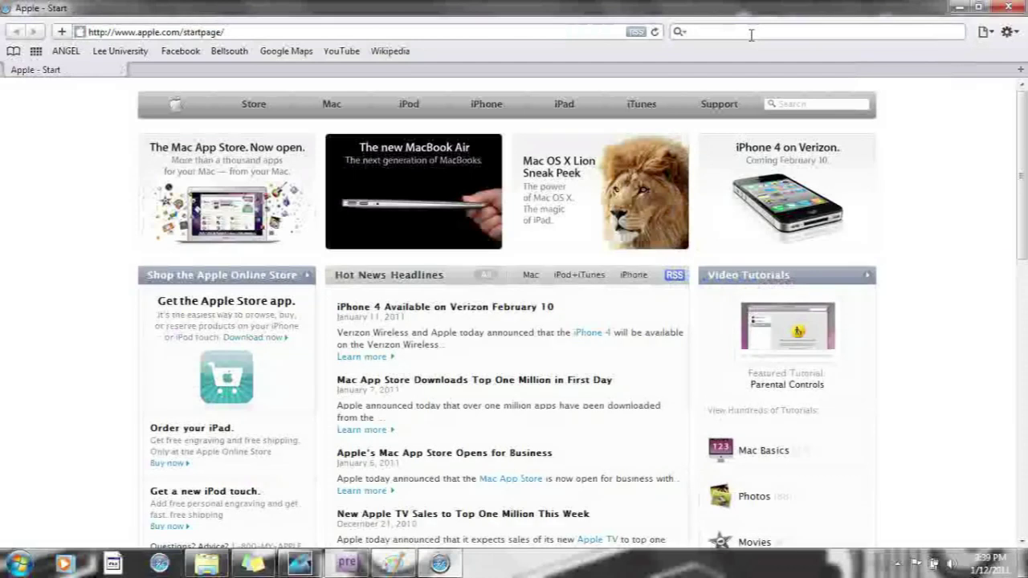
{"action": "type", "text": "r"}
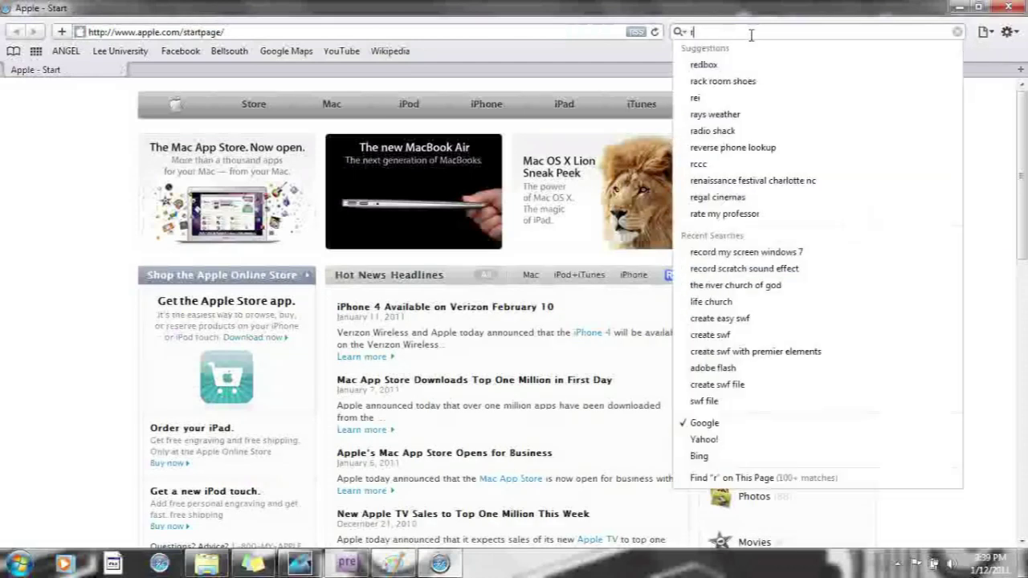
{"action": "type", "text": "ecord scrastch"}
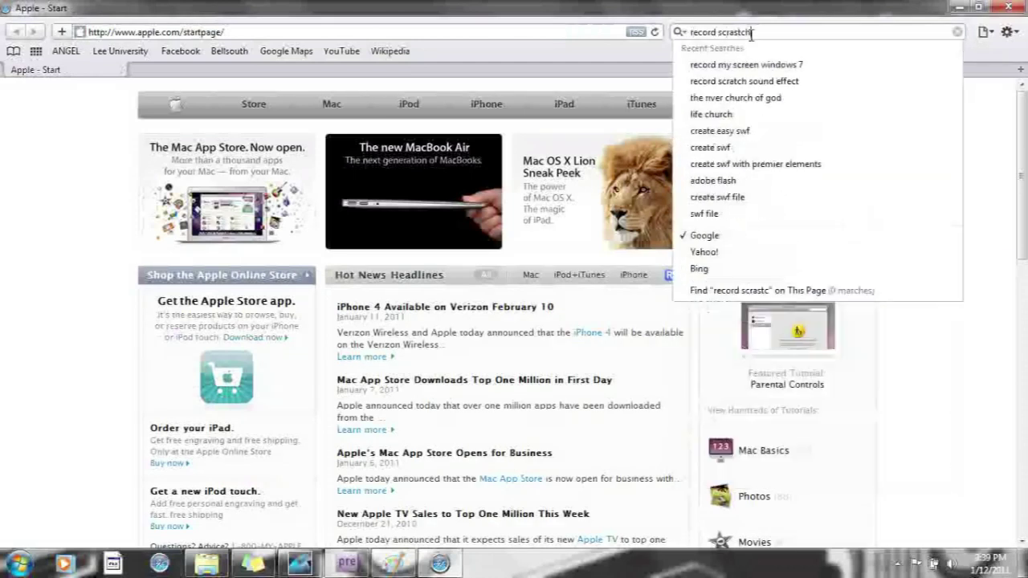
{"action": "key", "text": "BackSpace"}
{"action": "key", "text": "BackSpace"}
{"action": "key", "text": "BackSpace"}
{"action": "key", "text": "BackSpace"}
{"action": "type", "text": "tch"}
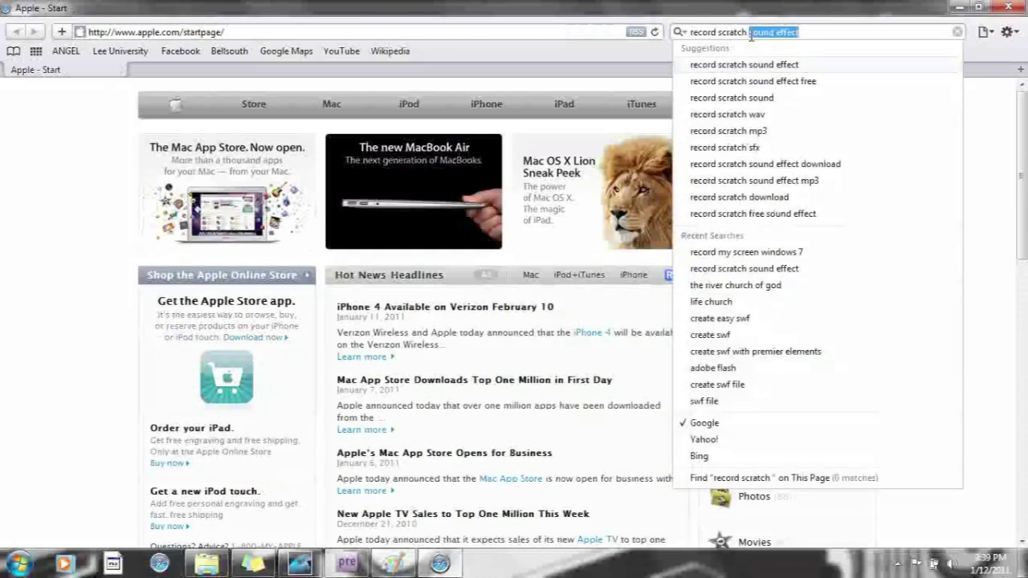
{"action": "key", "text": "Return"}
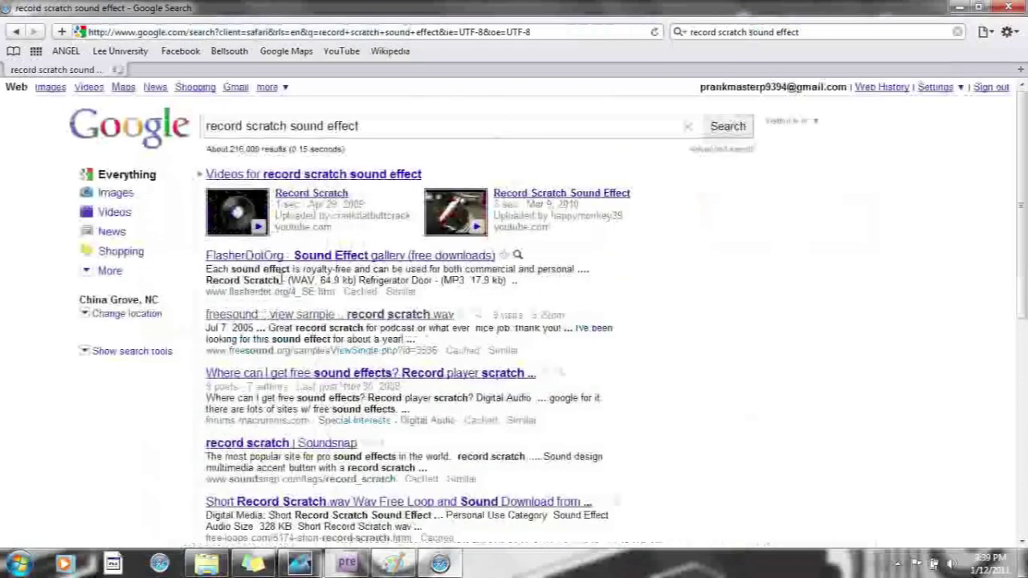
Open a Freesound record-scratch sample, then search Freesound for 'reverse' and open reverse fill effect.wav.
{"action": "left_click", "coordinate": [262, 317]}
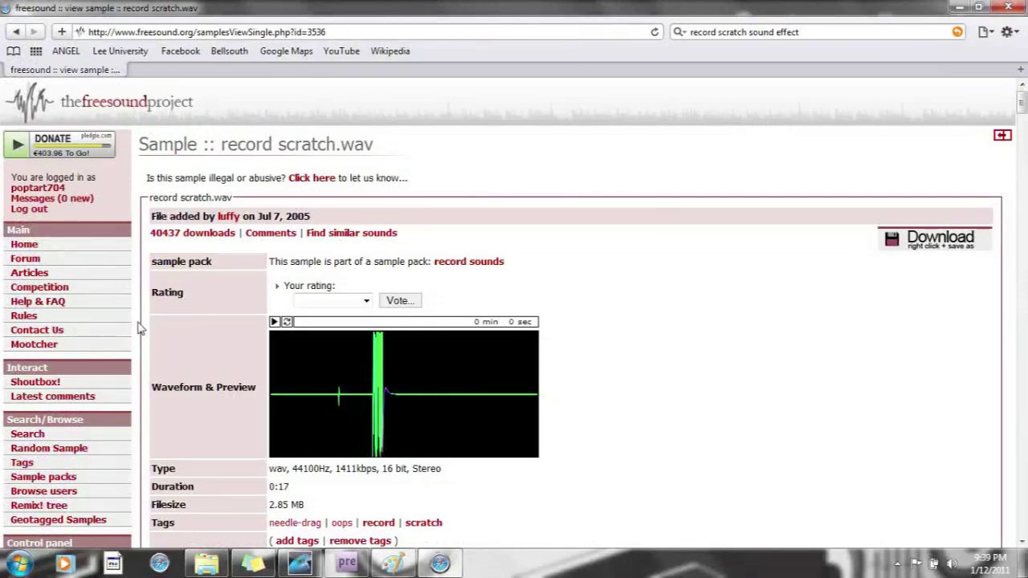
{"action": "left_click", "coordinate": [41, 438]}
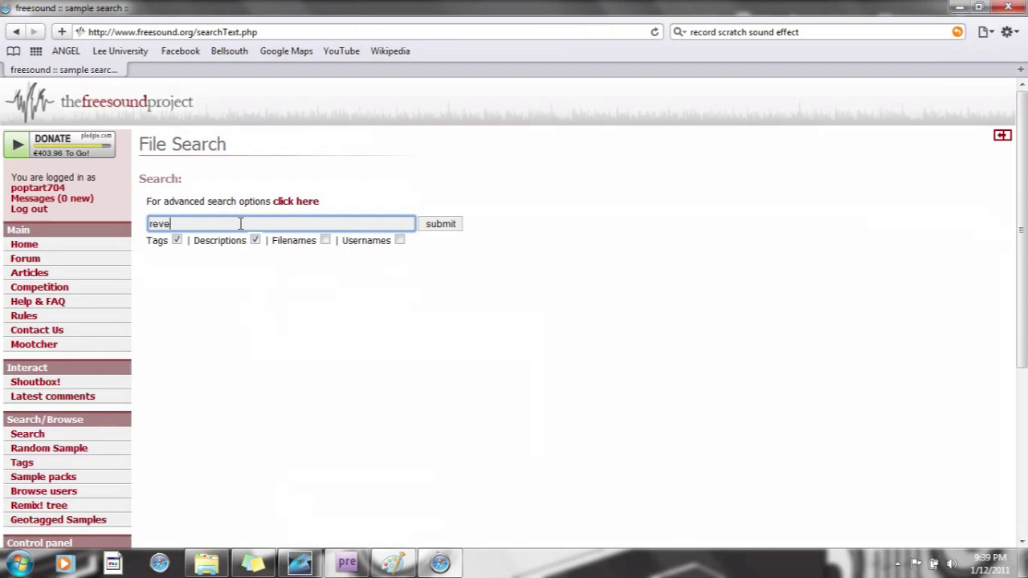
{"action": "key", "text": "Return"}
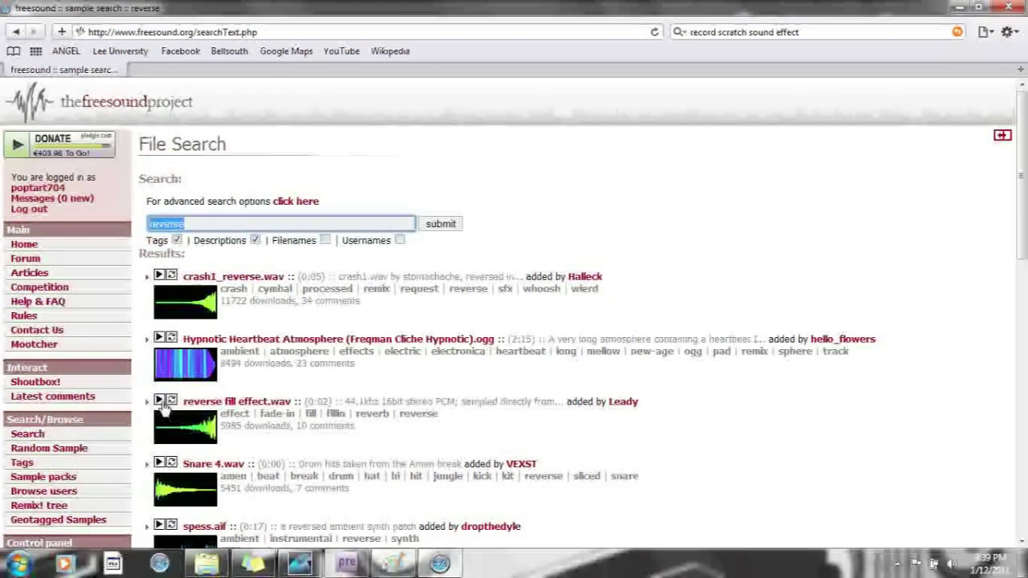
{"action": "left_click", "coordinate": [212, 405]}
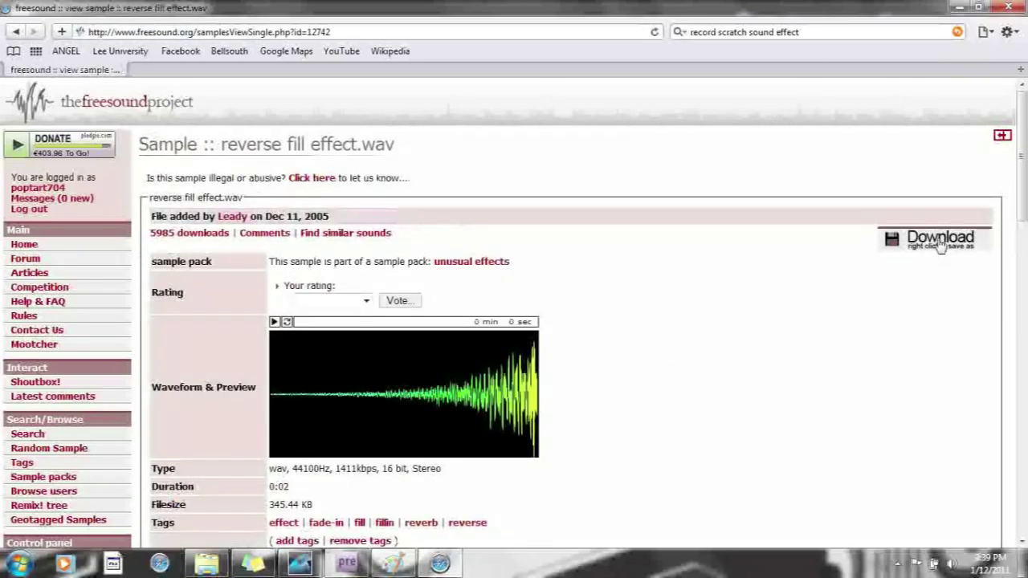
Choose Download Linked File As, target the video sound library, and name the file reverse sound.wav.
{"action": "right_click", "coordinate": [939, 245]}
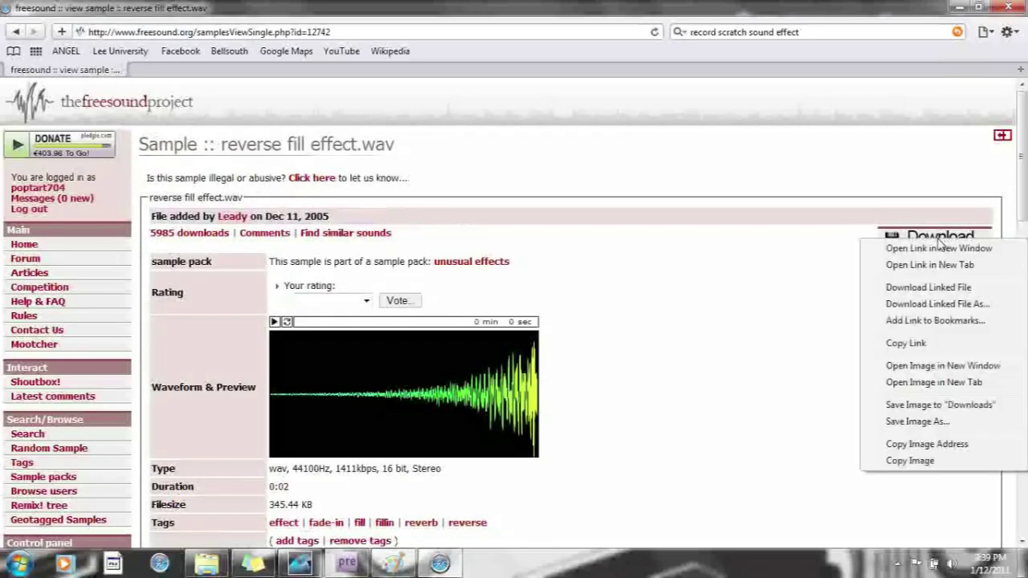
{"action": "left_click", "coordinate": [942, 310]}
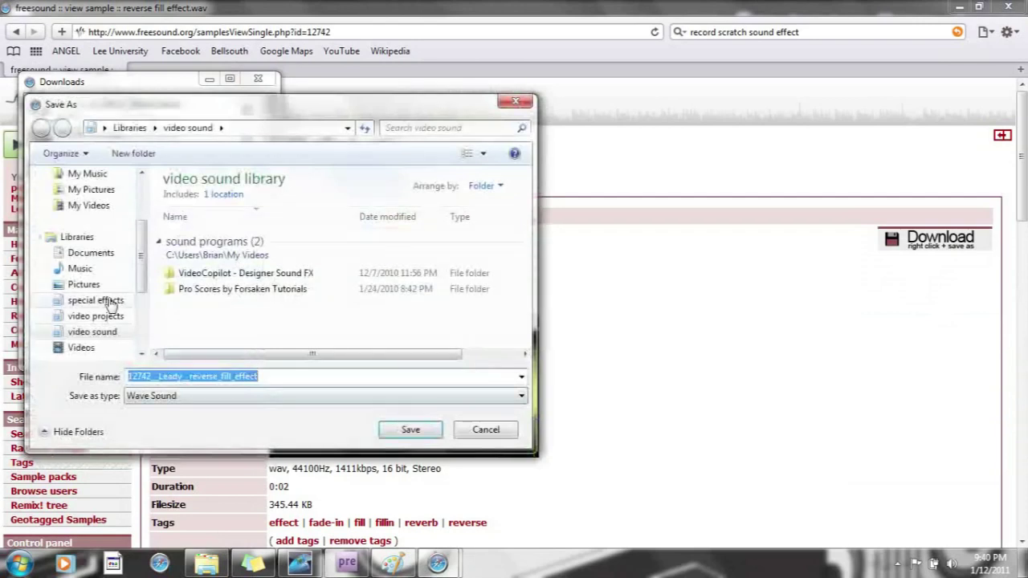
{"action": "left_click", "coordinate": [106, 336]}
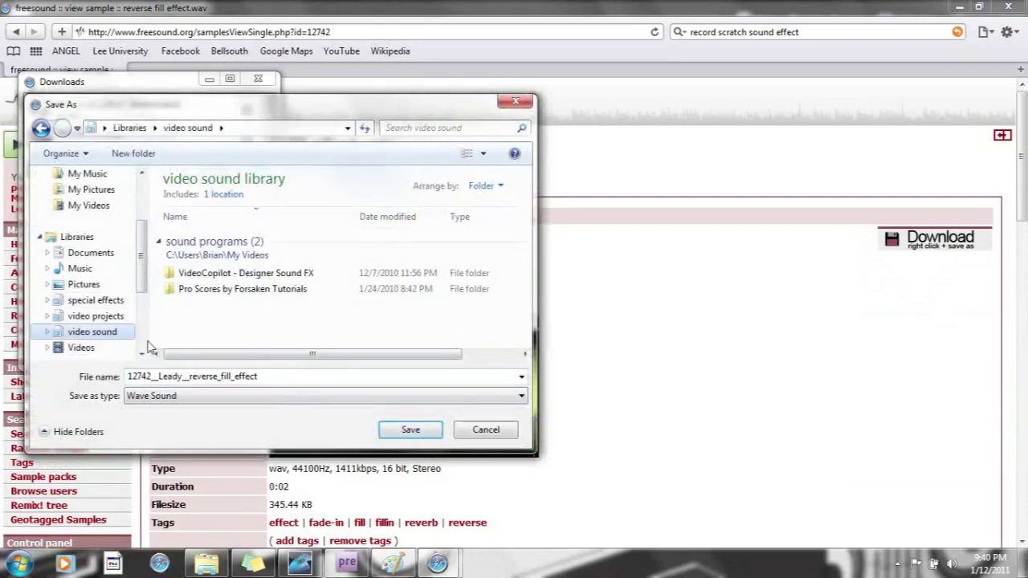
{"action": "left_click", "coordinate": [287, 375]}
{"action": "left_click", "coordinate": [256, 375]}
{"action": "key", "text": "BackSpace"}
{"action": "key", "text": "BackSpace"}
{"action": "key", "text": "BackSpace"}
{"action": "key", "text": "BackSpace"}
{"action": "key", "text": "BackSpace"}
{"action": "key", "text": "BackSpace"}
{"action": "key", "text": "BackSpace"}
{"action": "key", "text": "BackSpace"}
{"action": "key", "text": "BackSpace"}
{"action": "key", "text": "BackSpace"}
{"action": "key", "text": "BackSpace"}
{"action": "key", "text": "BackSpace"}
{"action": "key", "text": "BackSpace"}
{"action": "key", "text": "BackSpace"}
{"action": "key", "text": "BackSpace"}
{"action": "key", "text": "BackSpace"}
{"action": "key", "text": "BackSpace"}
{"action": "key", "text": "BackSpace"}
{"action": "key", "text": "BackSpace"}
{"action": "key", "text": "BackSpace"}
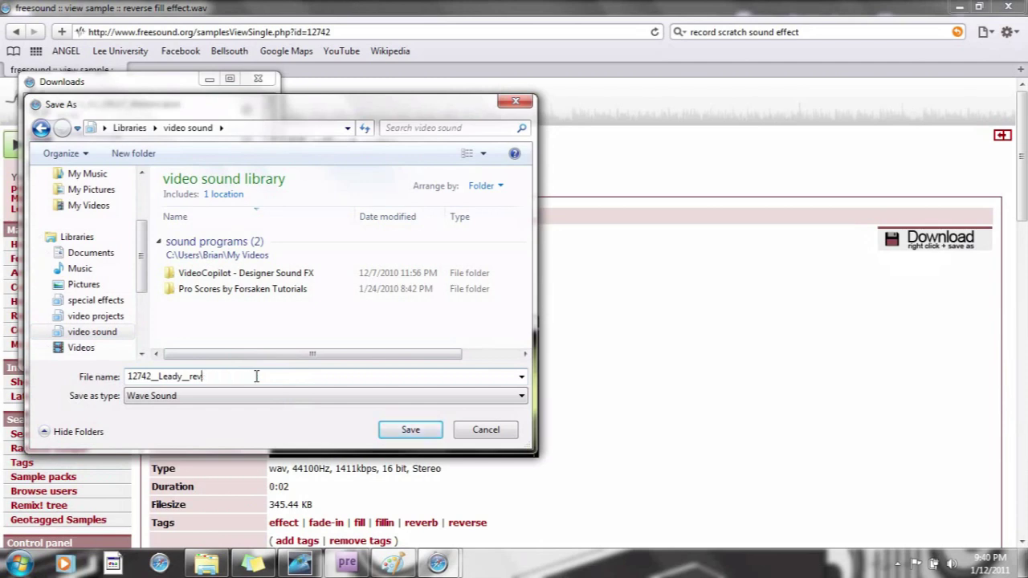
{"action": "type", "text": "ref"}
{"action": "type", "text": "ve"}
{"action": "key", "text": "Down"}
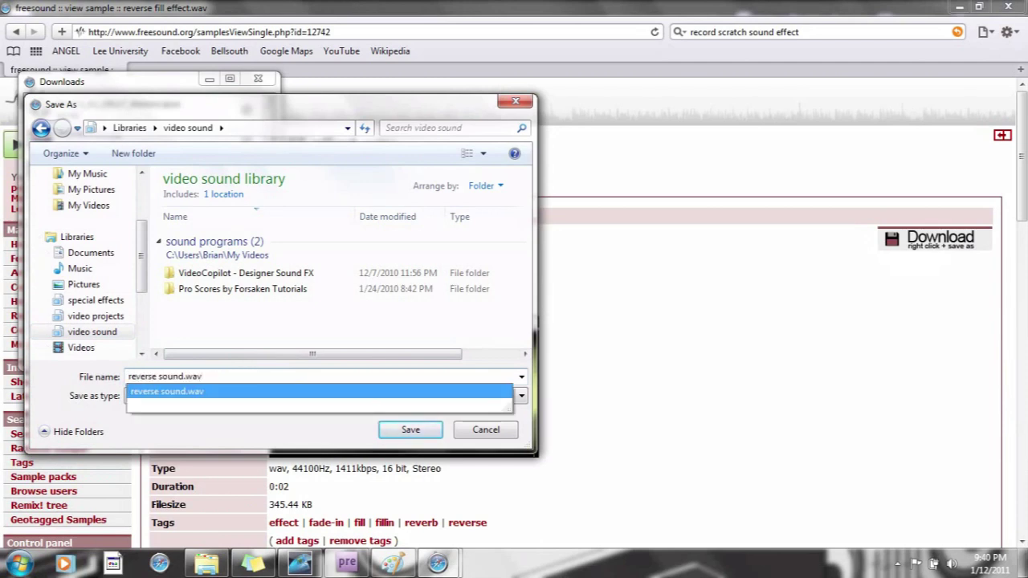
Cancel the download, close the Downloads list, and go back to Premiere Elements.
{"action": "left_click", "coordinate": [483, 430]}
{"action": "left_click", "coordinate": [256, 79]}
{"action": "left_click", "coordinate": [347, 563]}
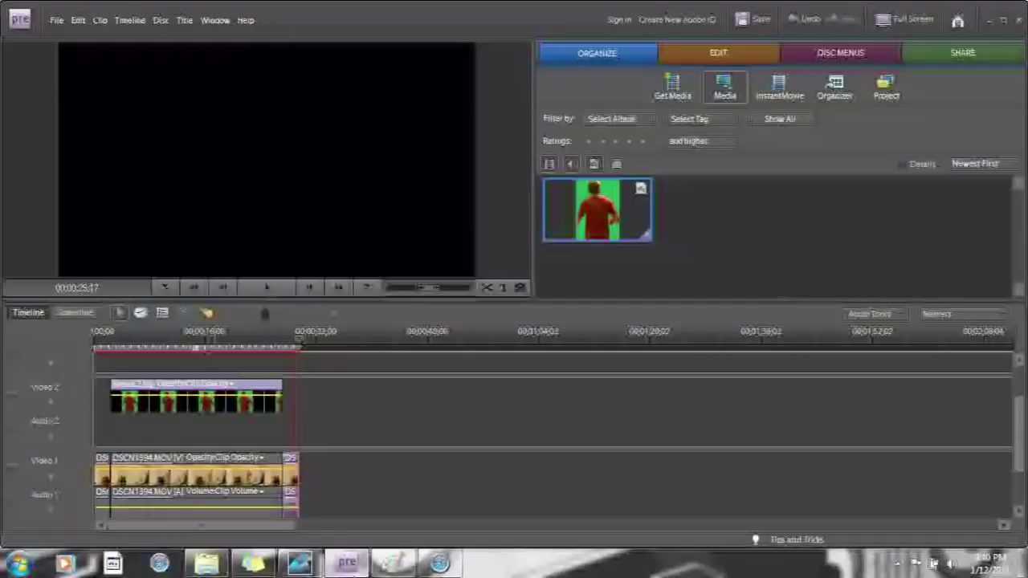
Import reverse sound.wav from the video sound library and drop it onto Audio 2.
{"action": "left_click", "coordinate": [682, 85]}
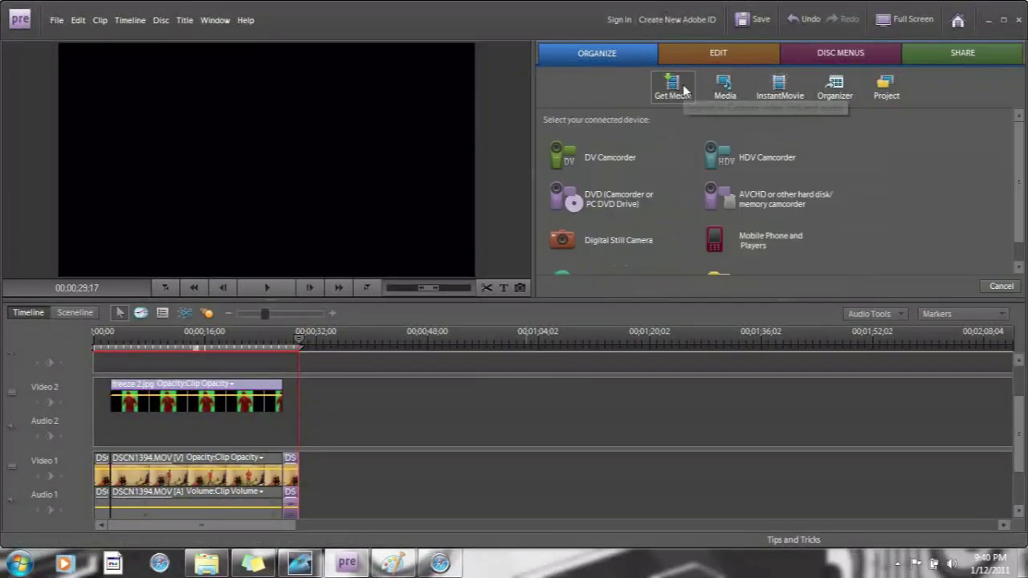
{"action": "left_click", "coordinate": [741, 272]}
{"action": "left_click", "coordinate": [347, 257]}
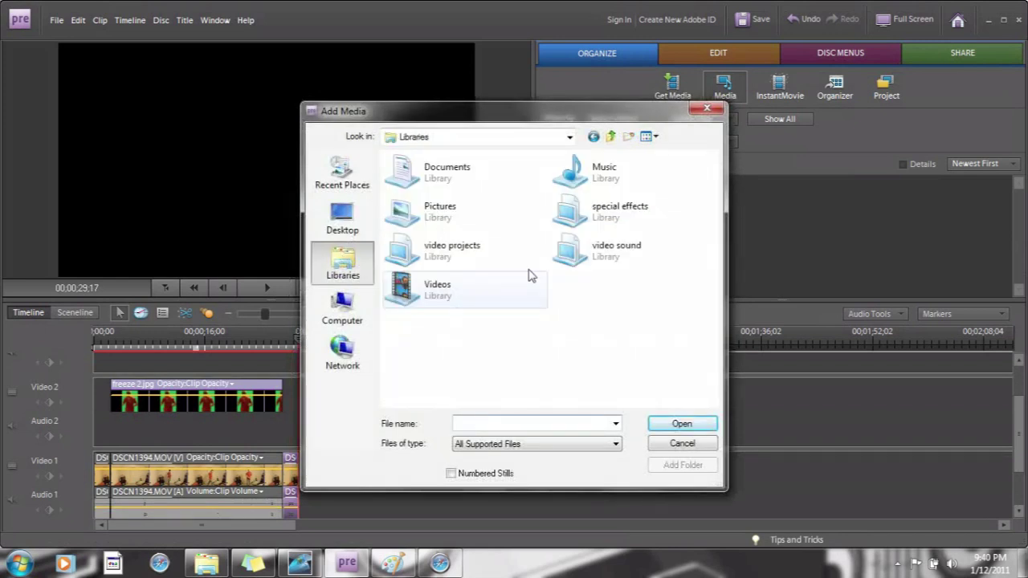
{"action": "left_click", "coordinate": [598, 263]}
{"action": "double_click", "coordinate": [605, 257]}
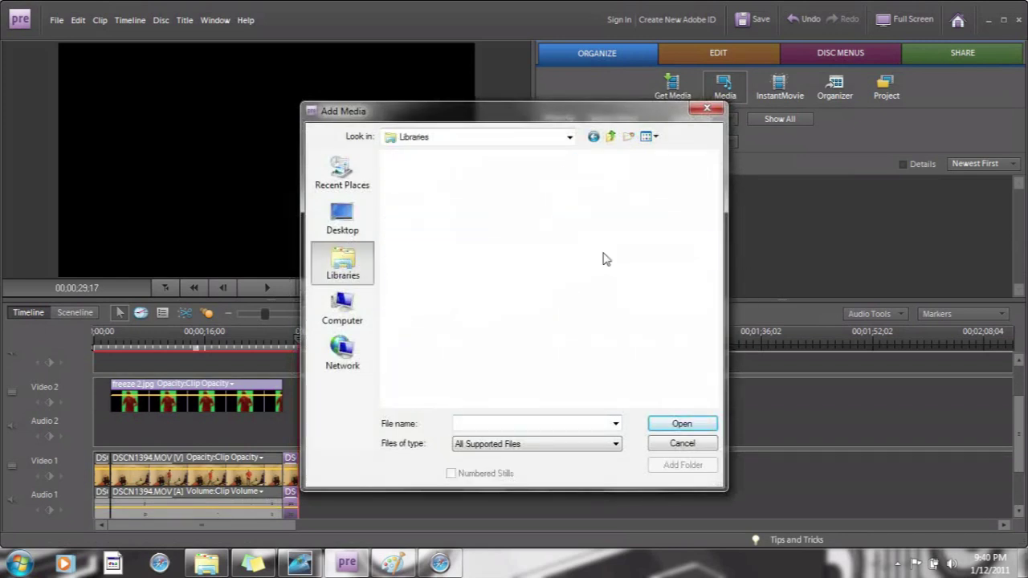
{"action": "double_click", "coordinate": [440, 255]}
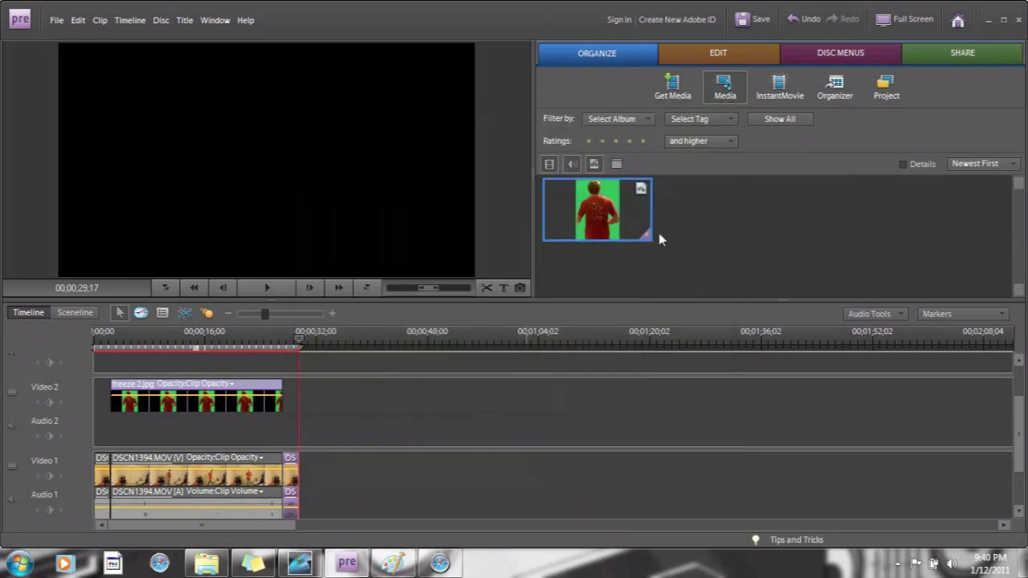
{"action": "left_click_drag", "start_coordinate": [613, 224], "coordinate": [272, 422]}
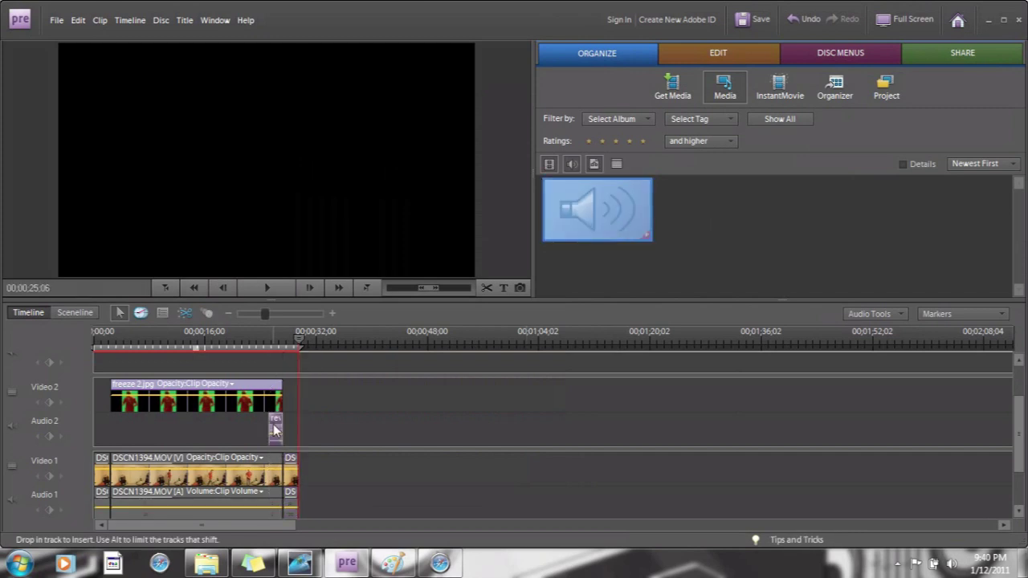
Zoom in on the sound clip near 25 seconds and preview playback from 00;00;25;05.
{"action": "left_click", "coordinate": [272, 345]}
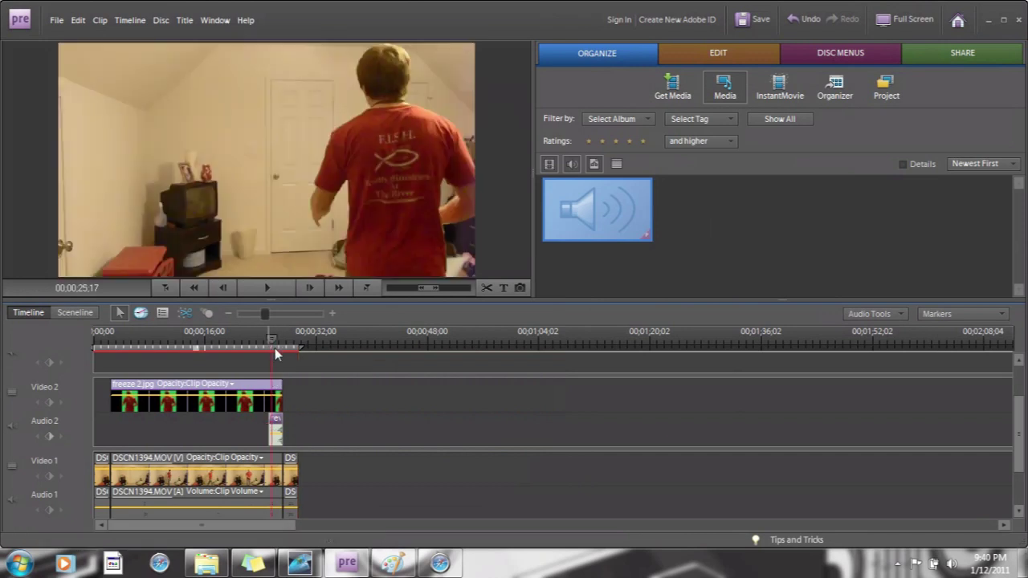
{"action": "left_click_drag", "start_coordinate": [264, 313], "coordinate": [295, 313]}
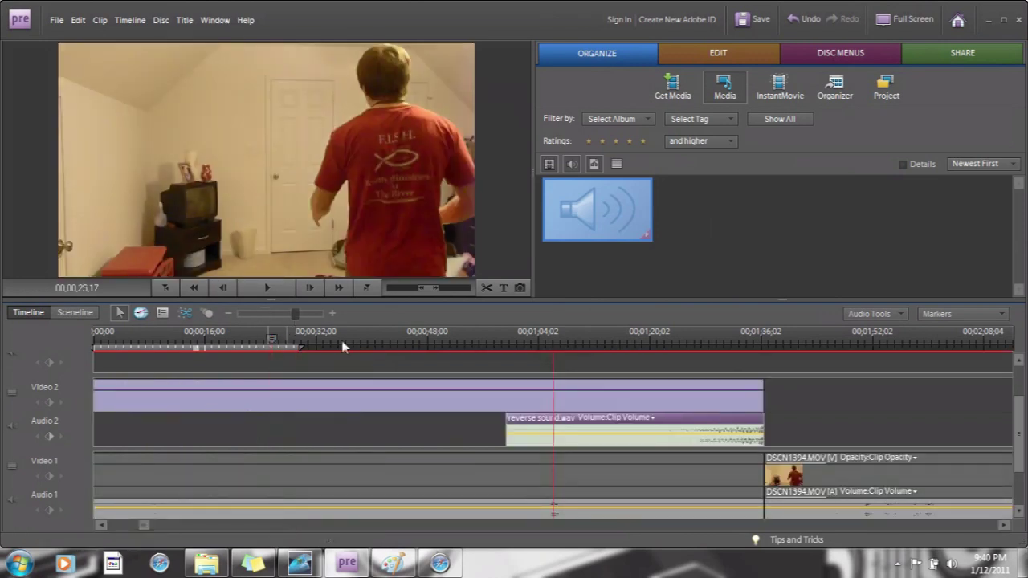
{"action": "left_click", "coordinate": [688, 440]}
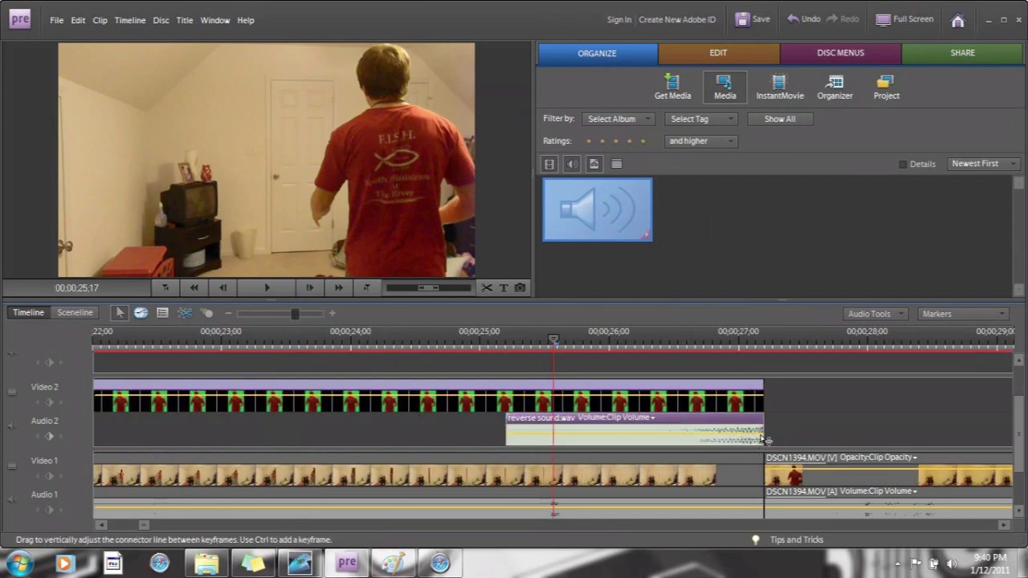
{"action": "left_click_drag", "start_coordinate": [766, 351], "coordinate": [774, 351]}
{"action": "left_click_drag", "start_coordinate": [698, 355], "coordinate": [605, 350]}
{"action": "left_click", "coordinate": [504, 340]}
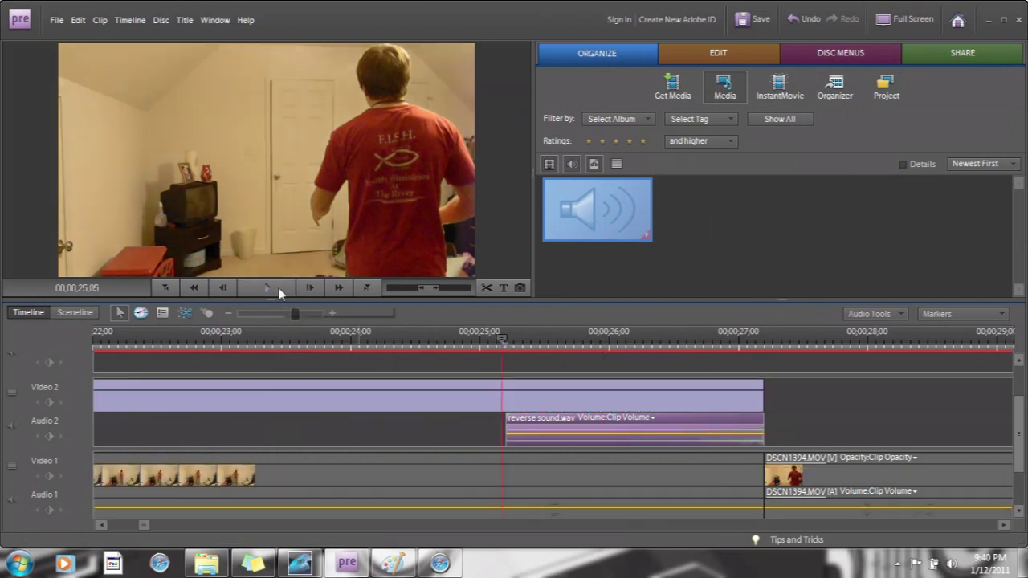
{"action": "left_click", "coordinate": [278, 294]}
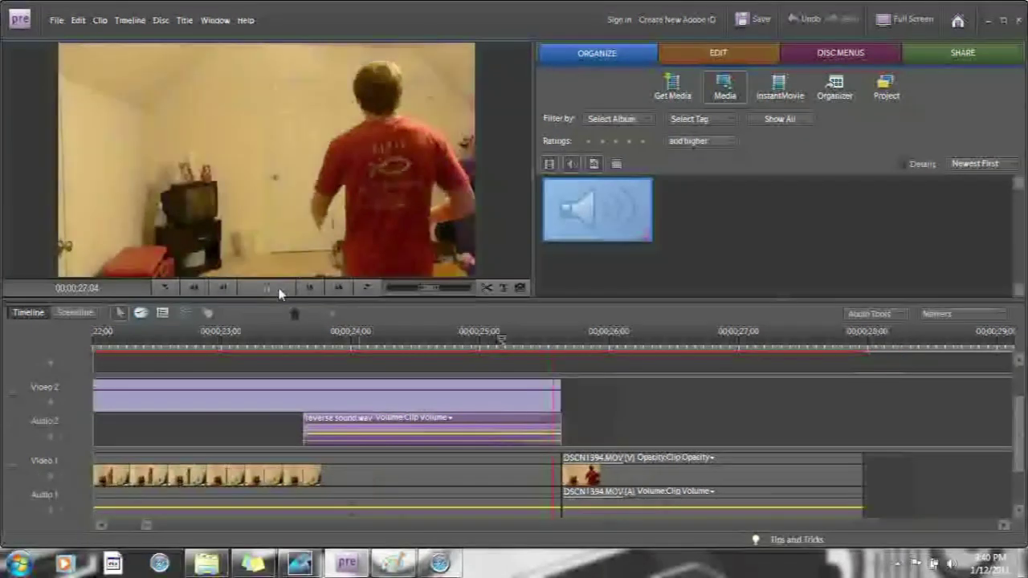
{"action": "left_click", "coordinate": [279, 294]}
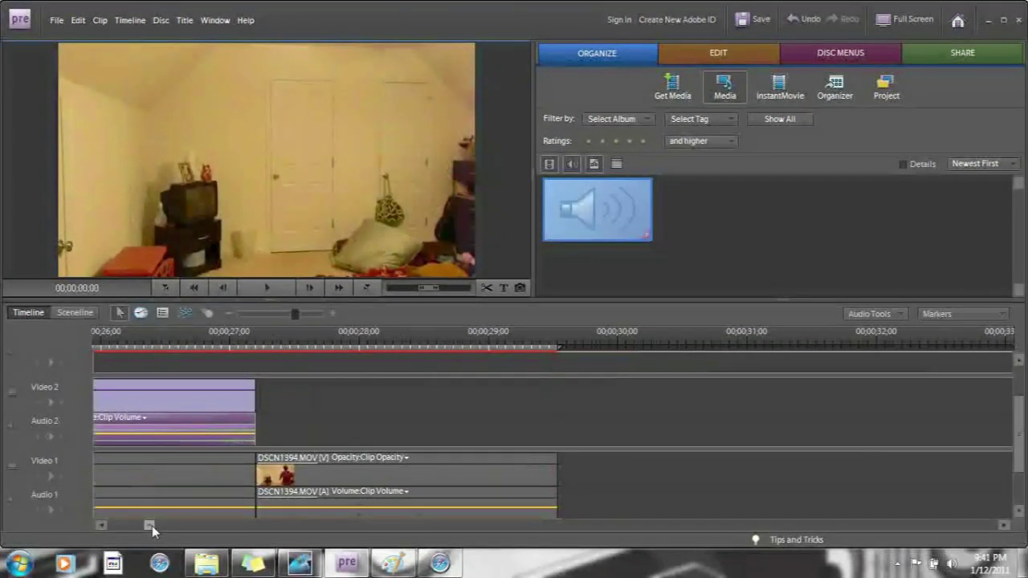
{"action": "key", "text": "space"}
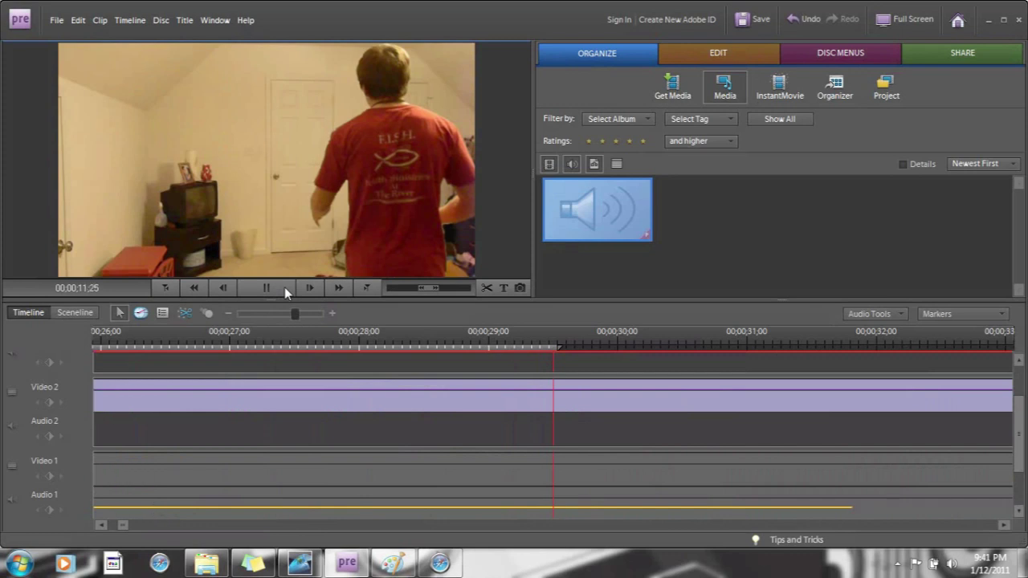
Place reverse sound.wav on Audio 2 ending where freeze 2.jpg begins (00;00;02;14) and scrub to check.
{"action": "left_click", "coordinate": [267, 286]}
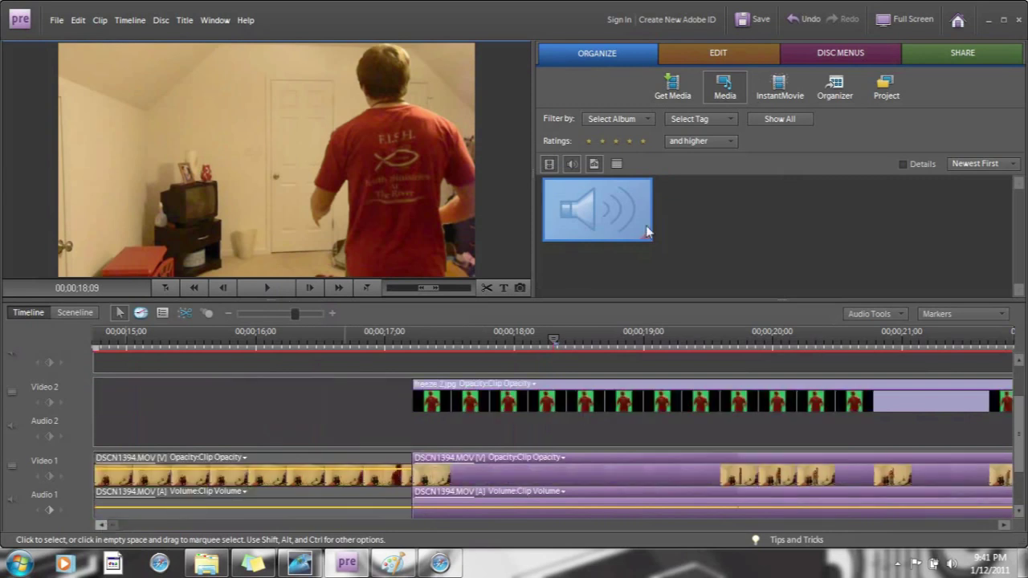
{"action": "left_click_drag", "start_coordinate": [609, 220], "coordinate": [161, 434]}
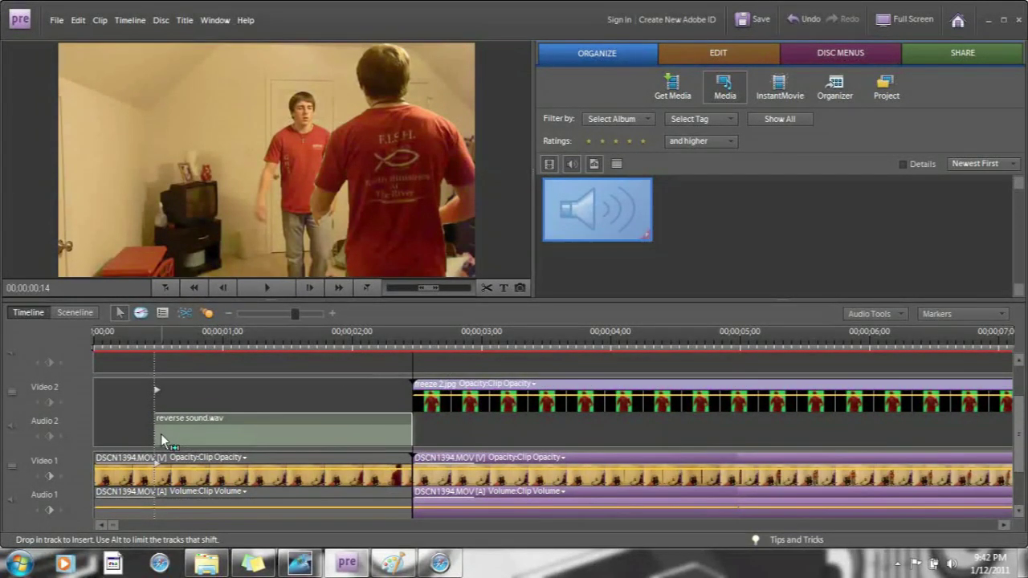
{"action": "left_click_drag", "start_coordinate": [160, 433], "coordinate": [161, 434]}
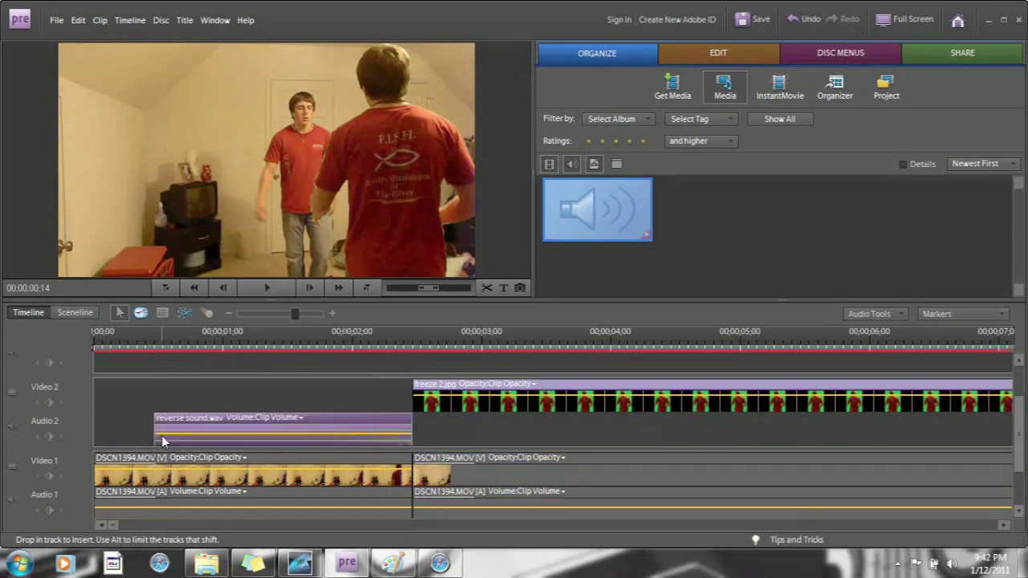
{"action": "left_click", "coordinate": [156, 350]}
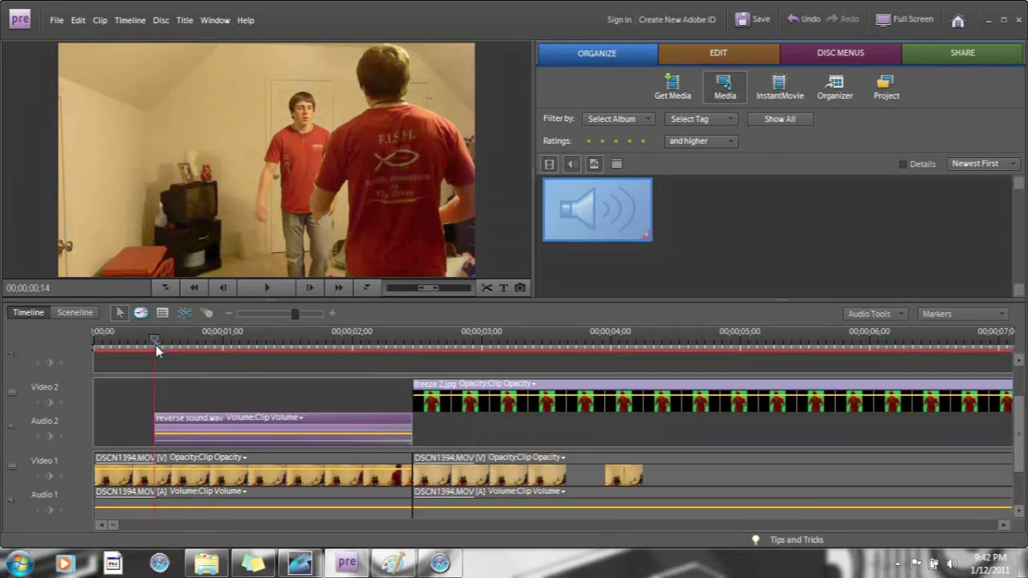
{"action": "left_click_drag", "start_coordinate": [232, 351], "coordinate": [84, 355]}
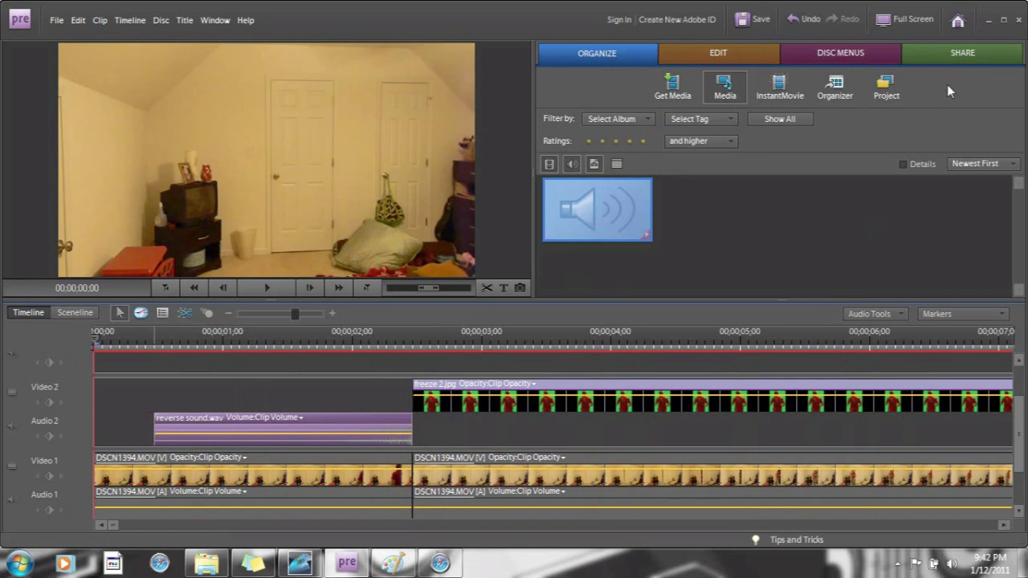
Open Share and pick Personal Computer, showing the NTSC Flash Video 7 256K export preset.
{"action": "left_click", "coordinate": [964, 55]}
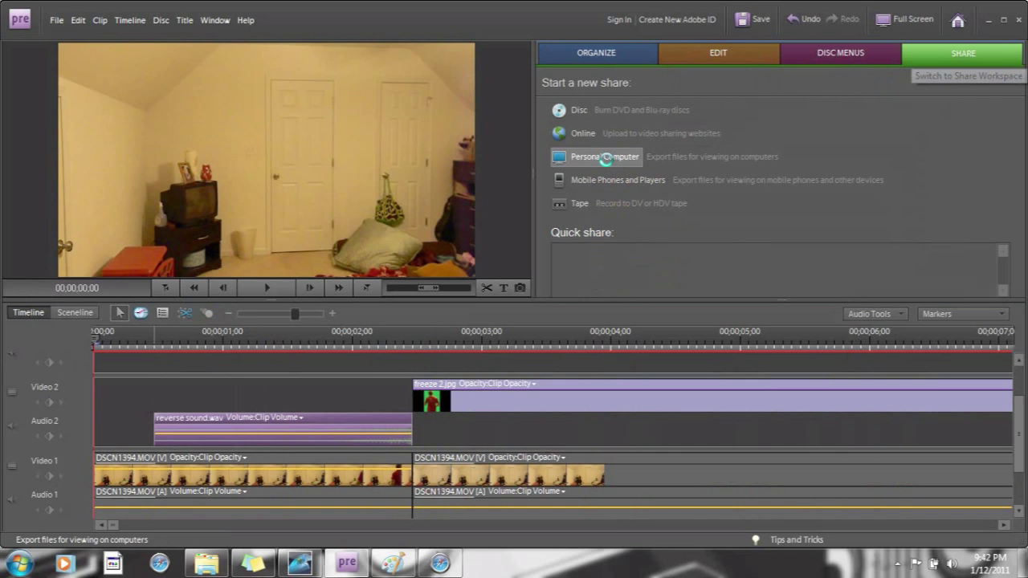
{"action": "left_click", "coordinate": [606, 158]}
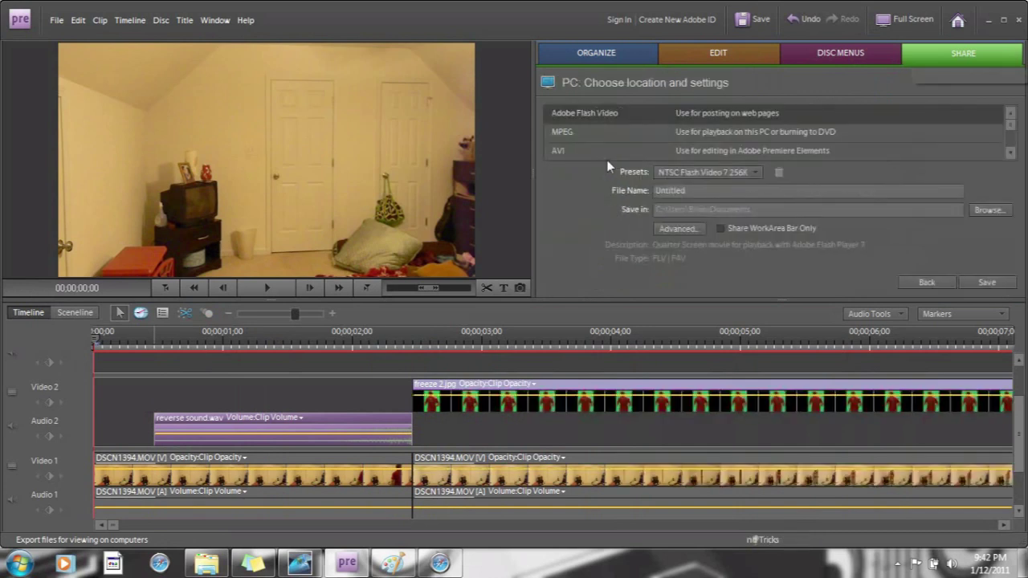